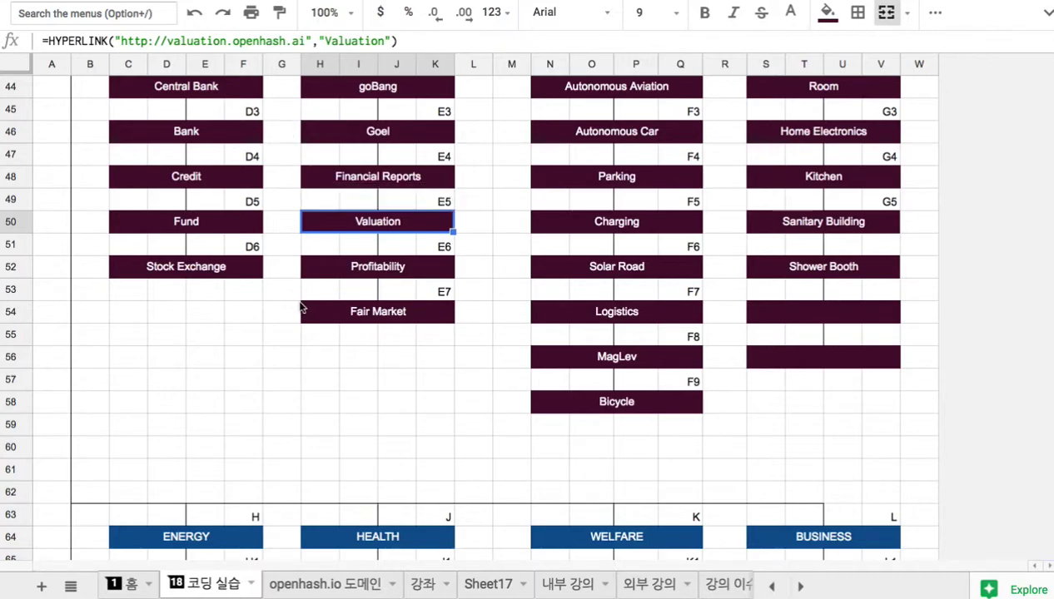
Inspect the hyperlink formulas of the Fair Market and Valuation cells to compare the two entries
{"action": "mouse_move", "coordinate": [383, 319]}
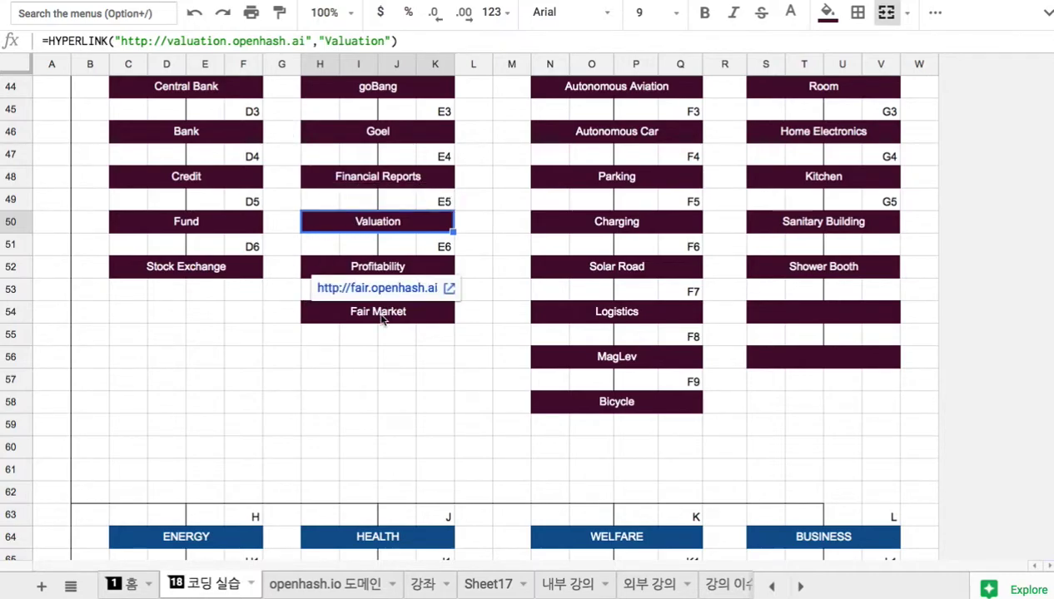
{"action": "left_click", "coordinate": [382, 319]}
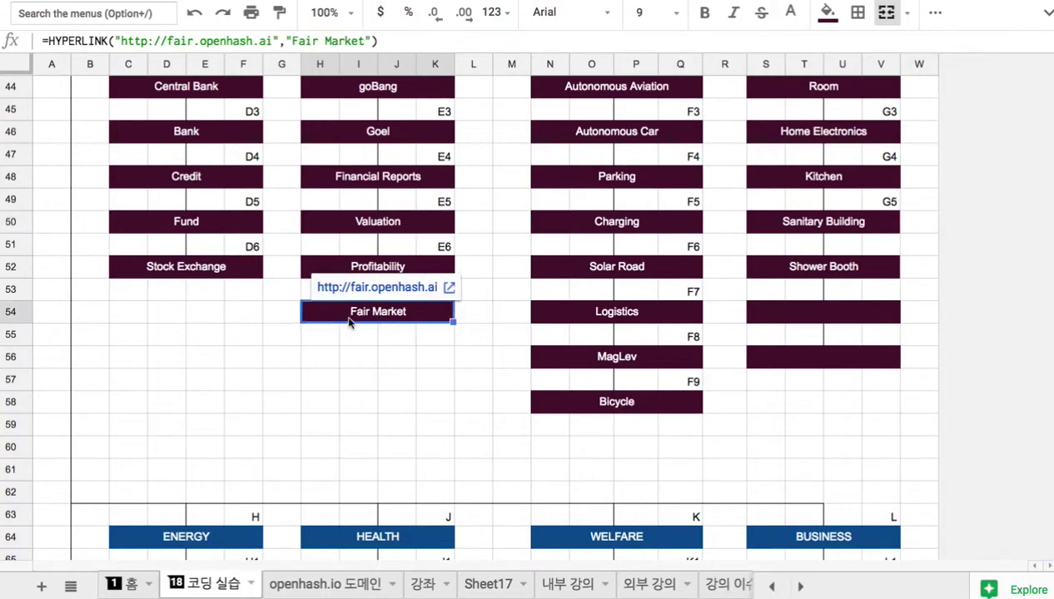
{"action": "left_click", "coordinate": [371, 219]}
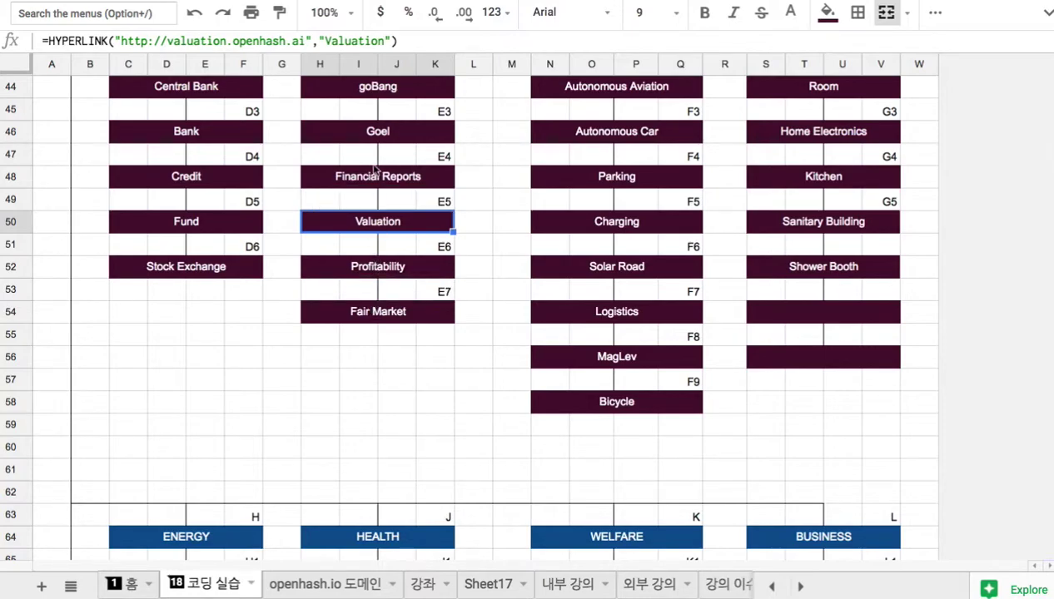
{"action": "left_click", "coordinate": [396, 319]}
{"action": "left_click", "coordinate": [396, 223]}
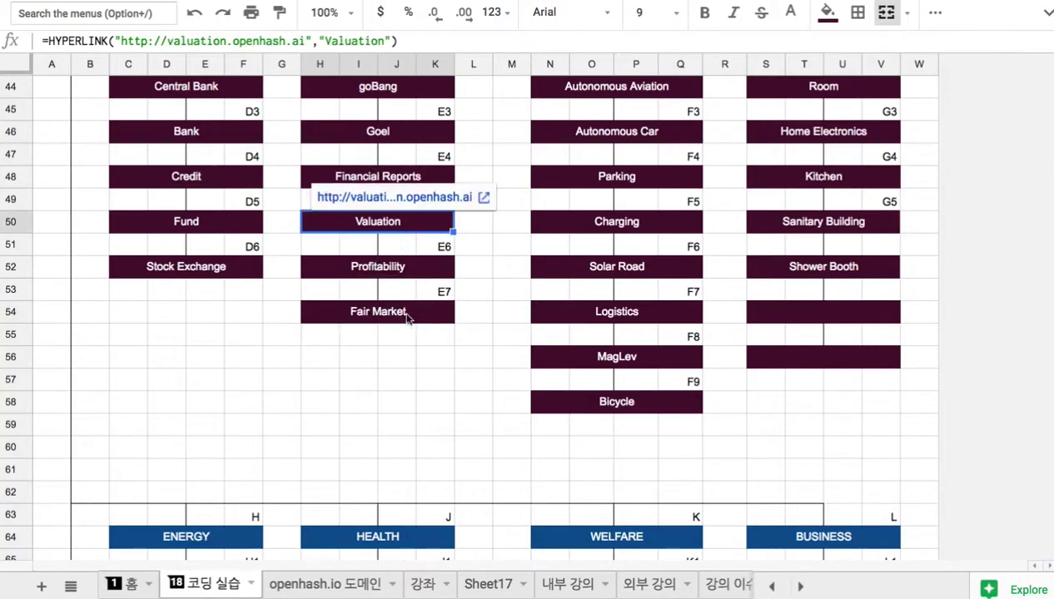
{"action": "left_click", "coordinate": [385, 226]}
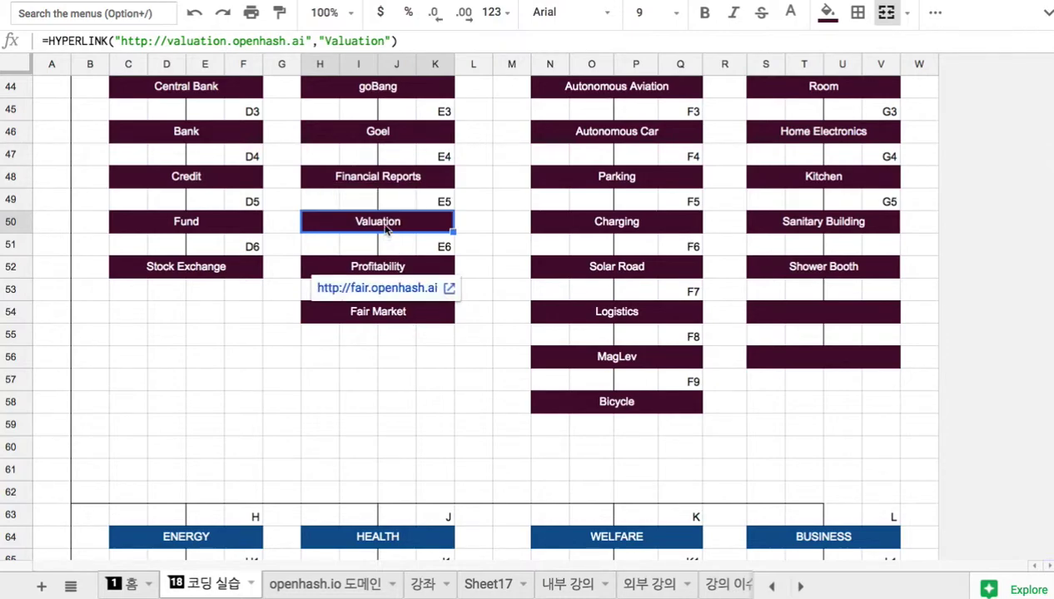
{"action": "left_click", "coordinate": [396, 321]}
{"action": "left_click", "coordinate": [386, 226]}
Open the page linked from the goBang cell and examine its sections on learning evaluation (학습 평가) and work evaluation (업무 평가)
{"action": "mouse_move", "coordinate": [378, 89]}
{"action": "left_click", "coordinate": [391, 110]}
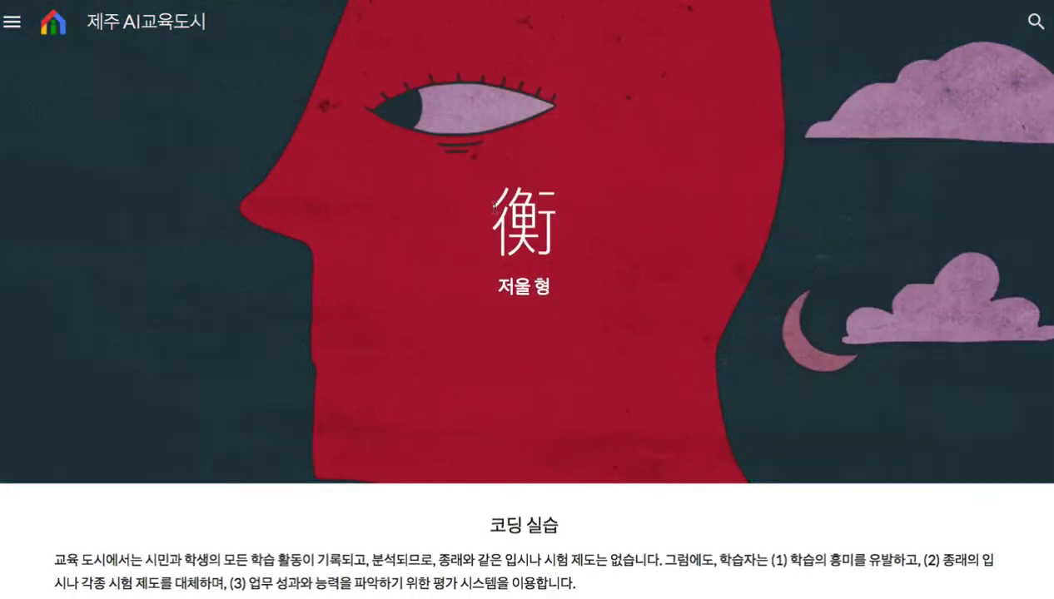
{"action": "double_click", "coordinate": [525, 221]}
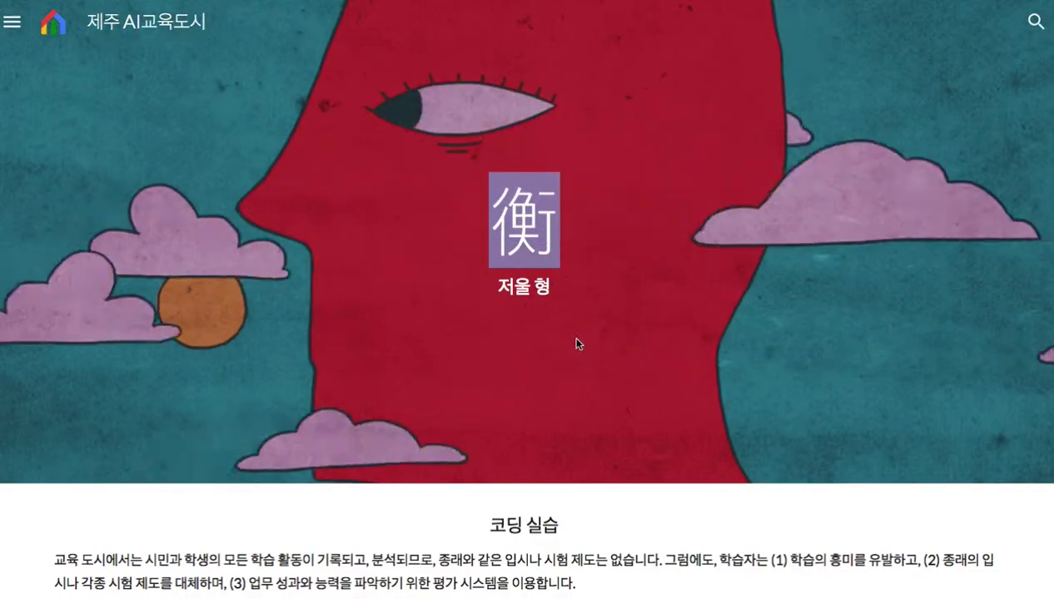
{"action": "left_click", "coordinate": [578, 343]}
{"action": "scroll", "coordinate": [577, 343], "scroll_direction": "down", "scroll_amount": 1}
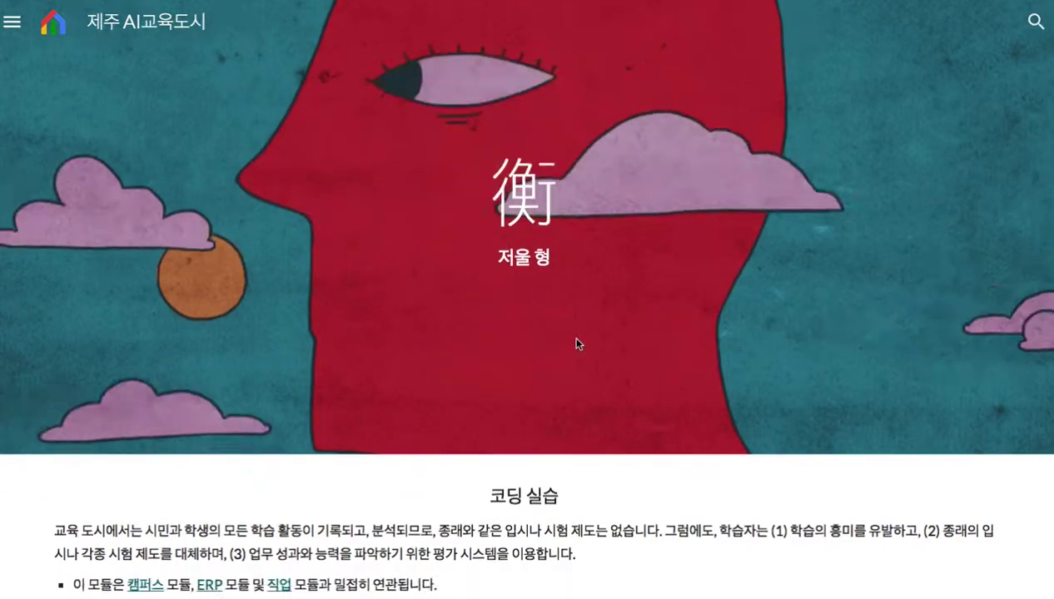
{"action": "scroll", "coordinate": [578, 343], "scroll_direction": "down", "scroll_amount": 7}
{"action": "scroll", "coordinate": [577, 343], "scroll_direction": "down", "scroll_amount": 4}
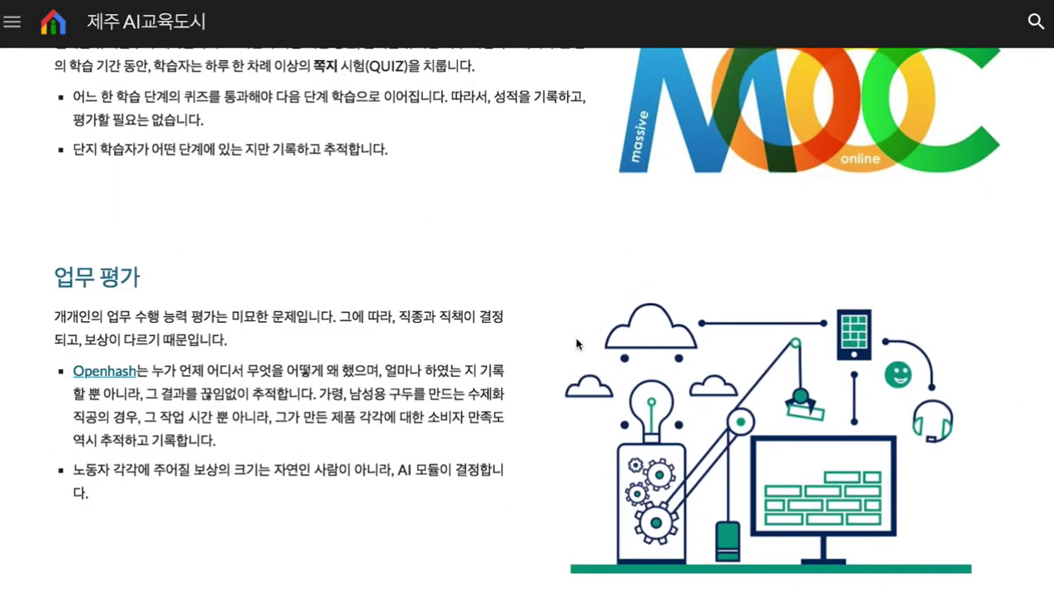
{"action": "scroll", "coordinate": [577, 343], "scroll_direction": "down", "scroll_amount": 3}
{"action": "scroll", "coordinate": [577, 343], "scroll_direction": "up", "scroll_amount": 5}
{"action": "scroll", "coordinate": [577, 342], "scroll_direction": "up", "scroll_amount": 2}
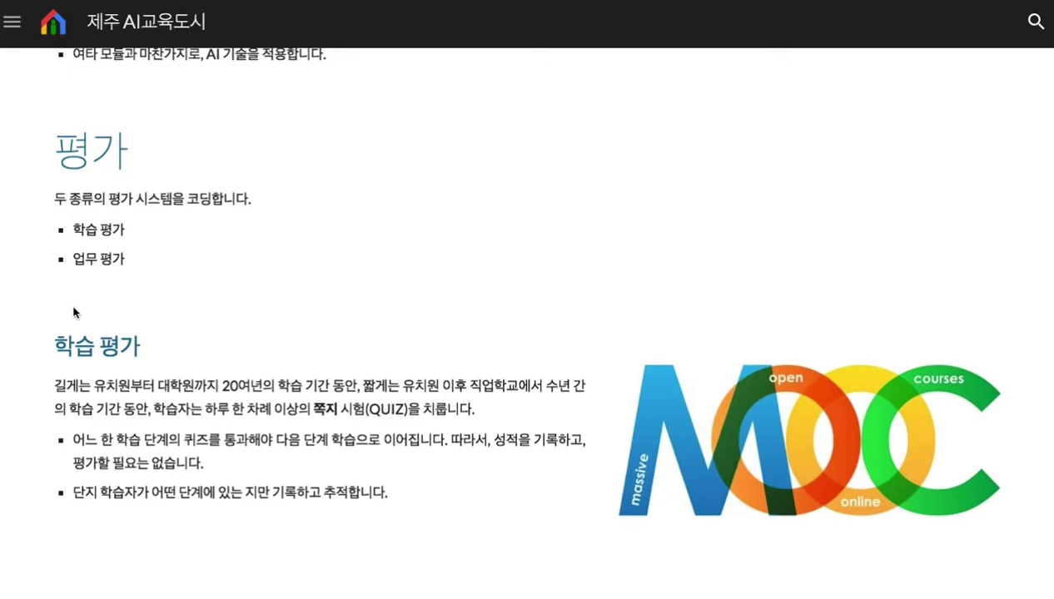
{"action": "triple_click", "coordinate": [169, 353]}
{"action": "scroll", "coordinate": [160, 348], "scroll_direction": "down", "scroll_amount": 6}
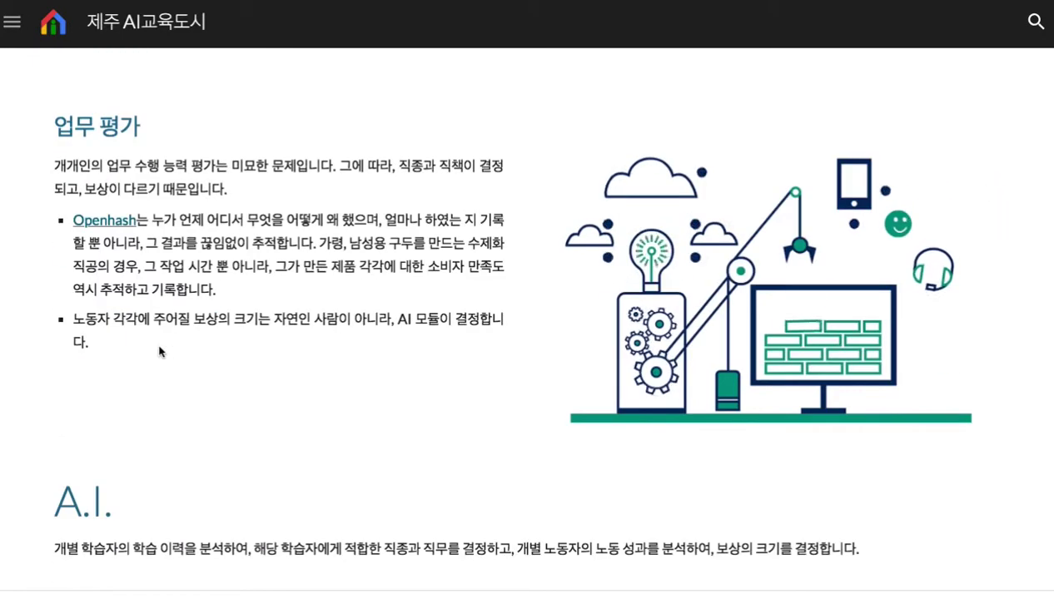
{"action": "left_click_drag", "start_coordinate": [55, 127], "coordinate": [142, 125]}
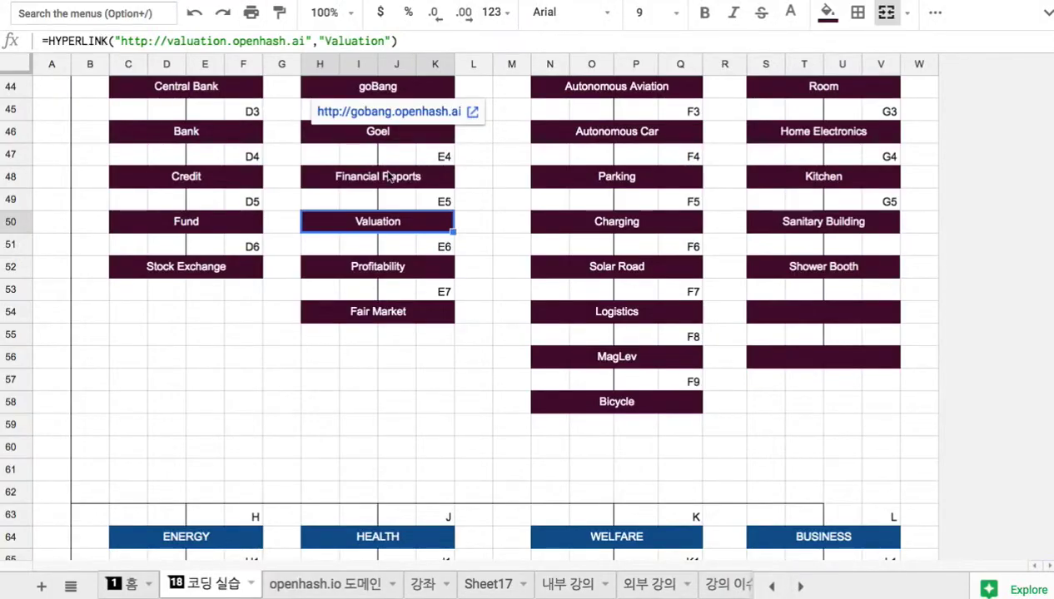
Go to Sheet17 of the spreadsheet and enter the title "Valuation" in the blue header band in row 2
{"action": "left_click", "coordinate": [483, 585]}
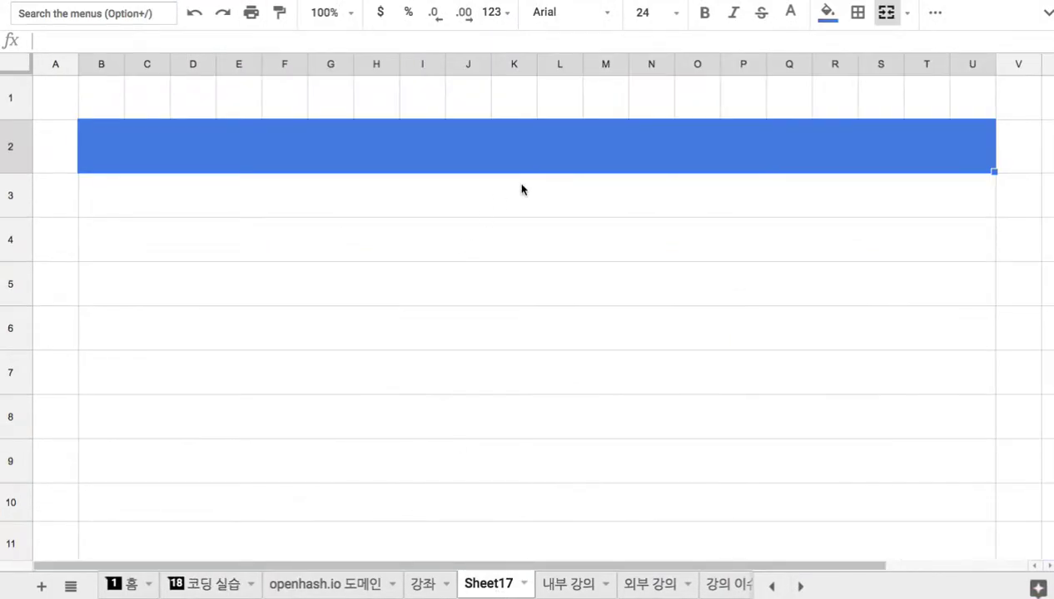
{"action": "type", "text": "Valuation"}
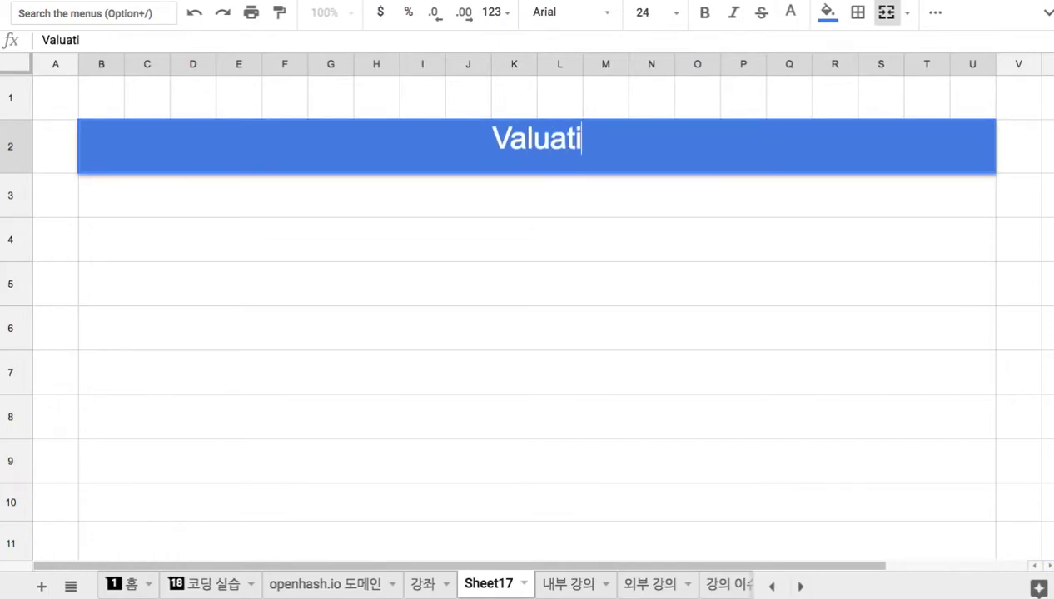
Enter "1. 경제 주체가 되는 모든 사람, 사물, 개념의 가치를 평가" in the merged cell of row 3
{"action": "left_click", "coordinate": [471, 209]}
{"action": "type", "text": "1."}
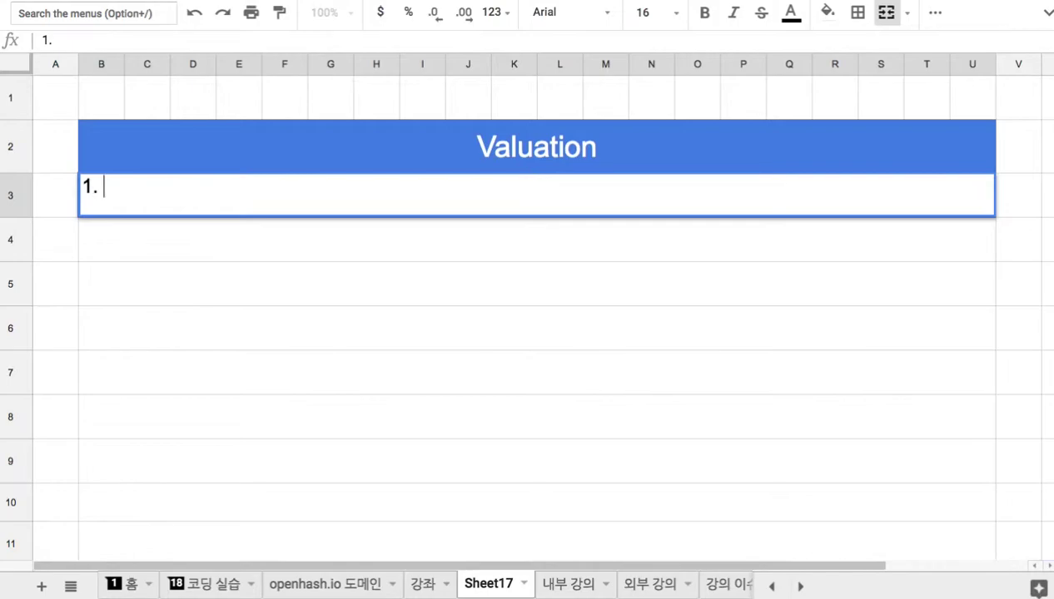
{"action": "type", "text": "rud"}
{"action": "key", "text": "BackSpace"}
{"action": "key", "text": "BackSpace"}
{"action": "key", "text": "BackSpace"}
{"action": "type", "text": "ㄱudww"}
{"action": "key", "text": "BackSpace"}
{"action": "key", "text": "BackSpace"}
{"action": "type", "text": "wp wncprk ehlsms ah"}
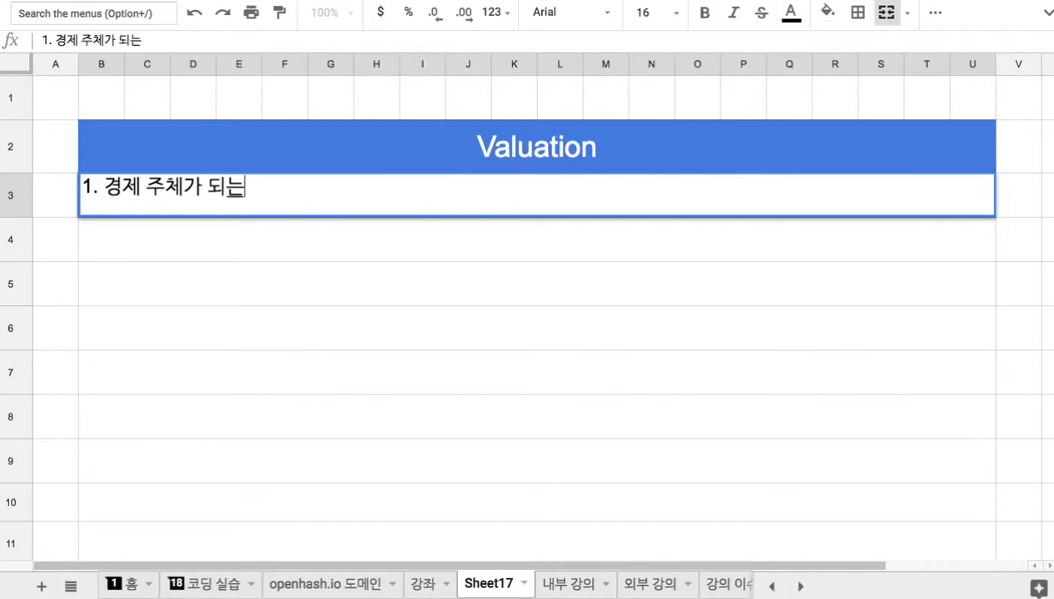
{"action": "type", "text": "ems tkfka, tka"}
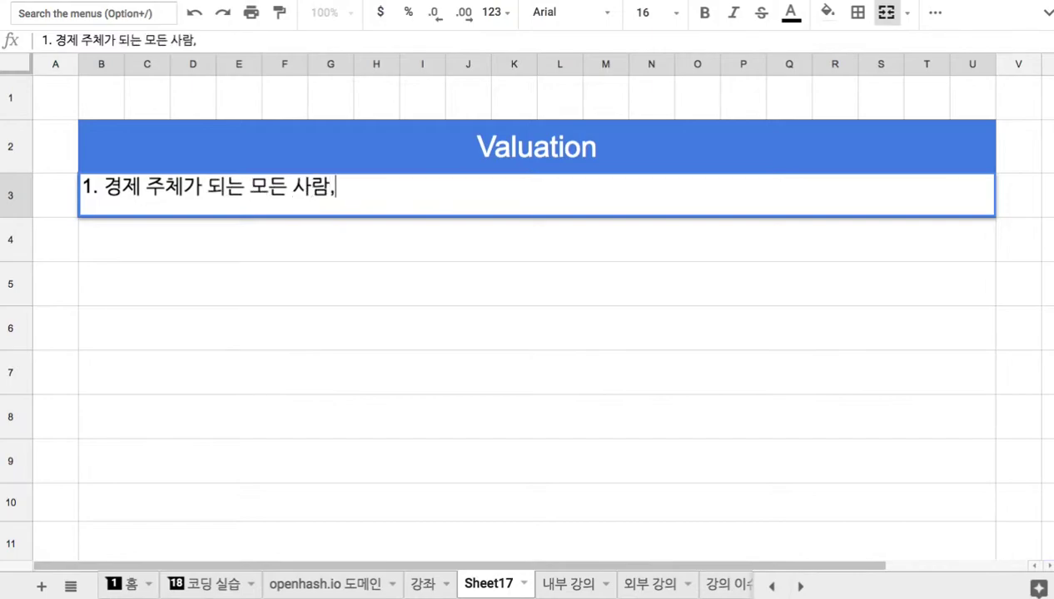
{"action": "type", "text": "nf, rosuadml r"}
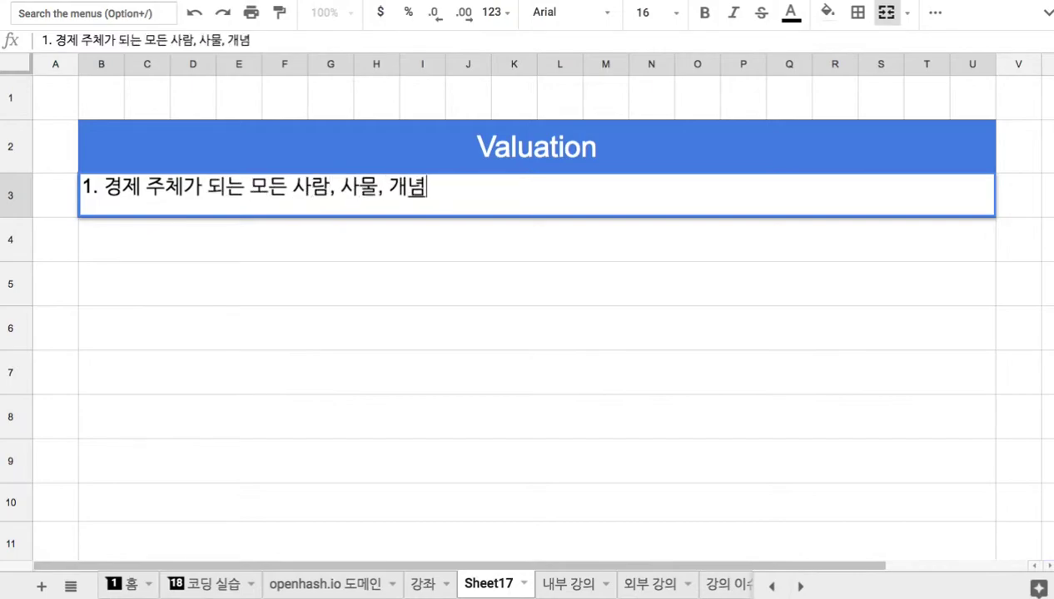
{"action": "type", "text": "kclfmf vudrk"}
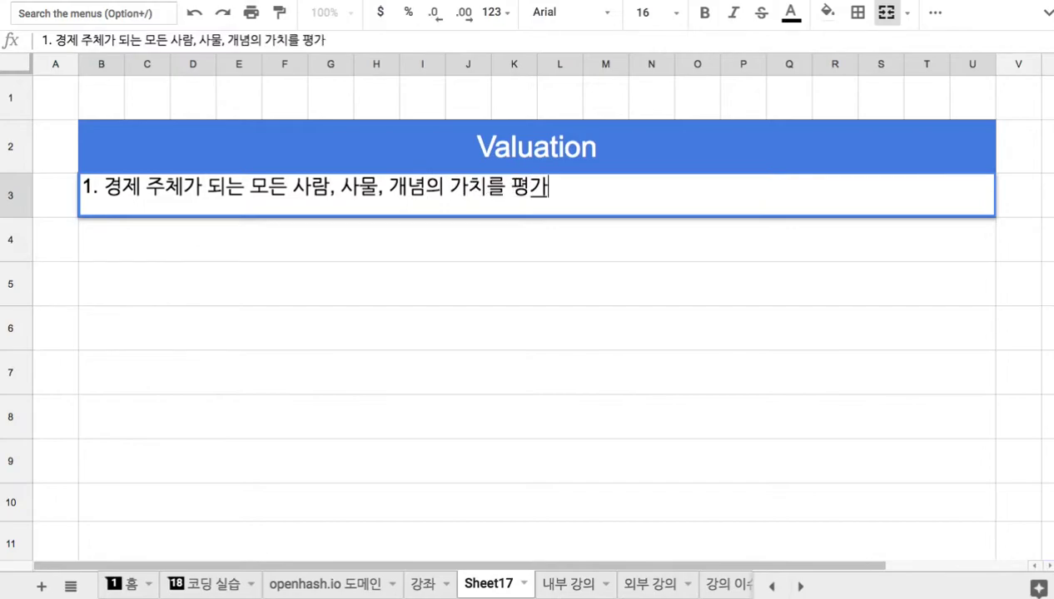
{"action": "key", "text": "Return"}
Enter "2. 학생과 시민을 예로 들면," in row 4
{"action": "type", "text": "2"}
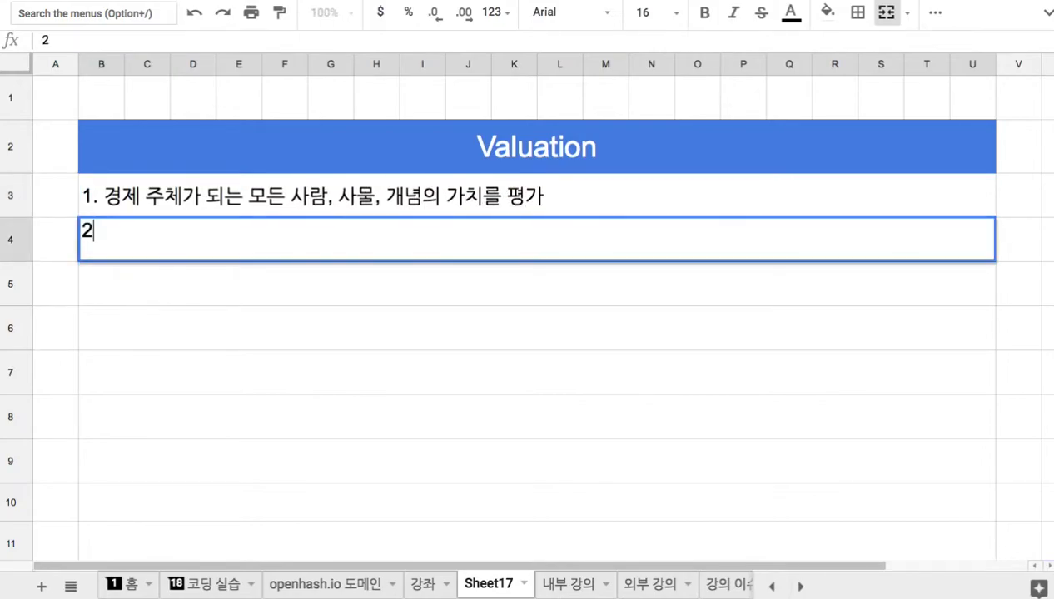
{"action": "type", "text": ". gkrtodrhk tlals"}
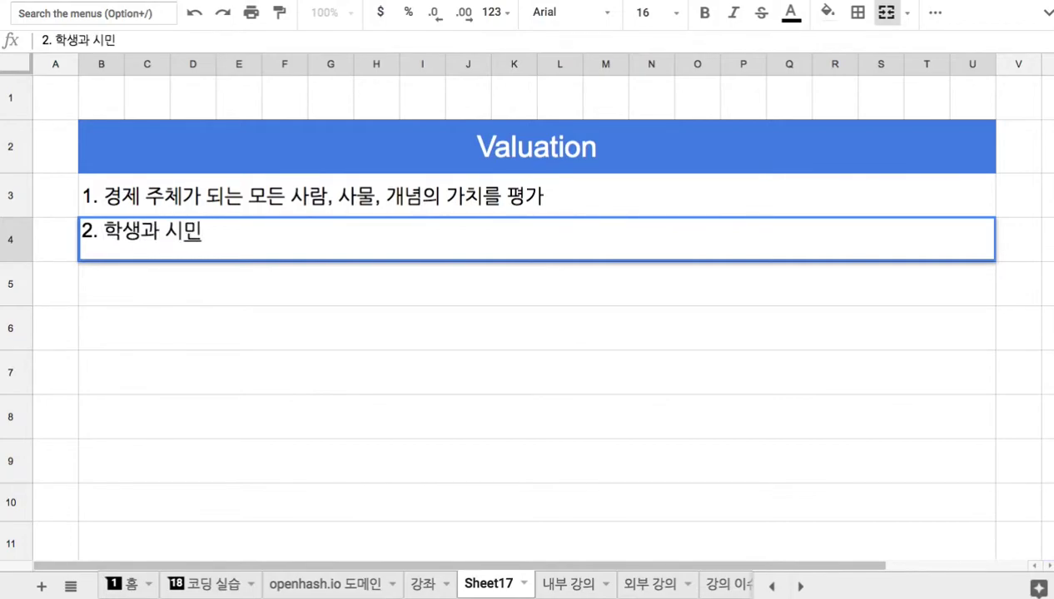
{"action": "type", "text": "dmf dpfh emfajs,"}
{"action": "key", "text": "Return"}
Enter "3. 학생의 경우, 학습 진도 및 성취도 등을 평가" in row 5
{"action": "type", "text": "3. gktod"}
{"action": "key", "text": "BackSpace"}
{"action": "key", "text": "BackSpace"}
{"action": "key", "text": "BackSpace"}
{"action": "key", "text": "BackSpace"}
{"action": "type", "text": "krtoddml ruddn, gkft"}
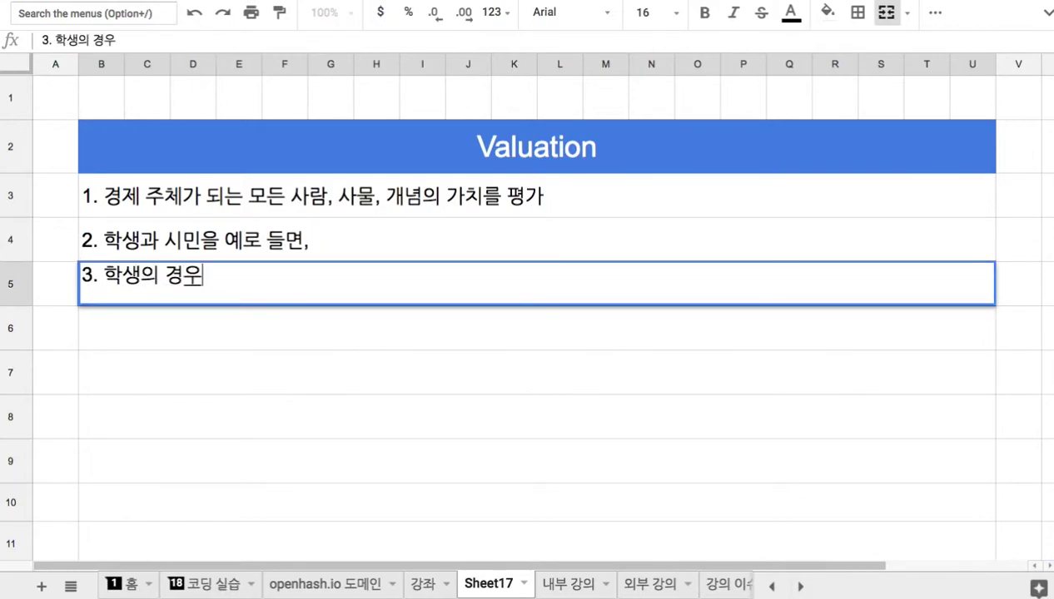
{"action": "key", "text": "BackSpace"}
{"action": "key", "text": "BackSpace"}
{"action": "type", "text": "rtmq wlseh"}
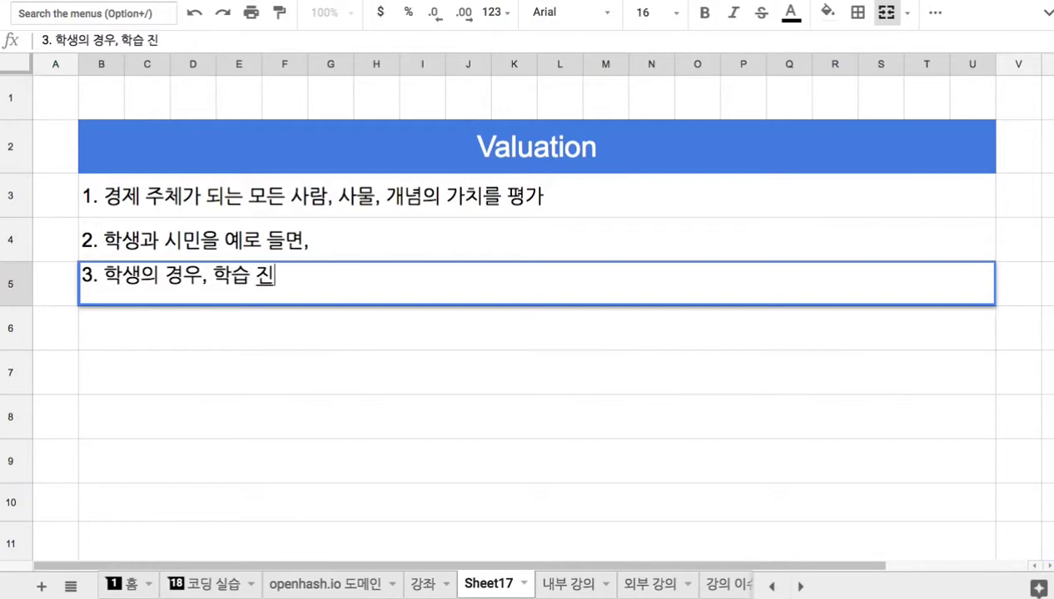
{"action": "type", "text": " alc tjf"}
{"action": "key", "text": "BackSpace"}
{"action": "type", "text": "dcnleh emdmf vud"}
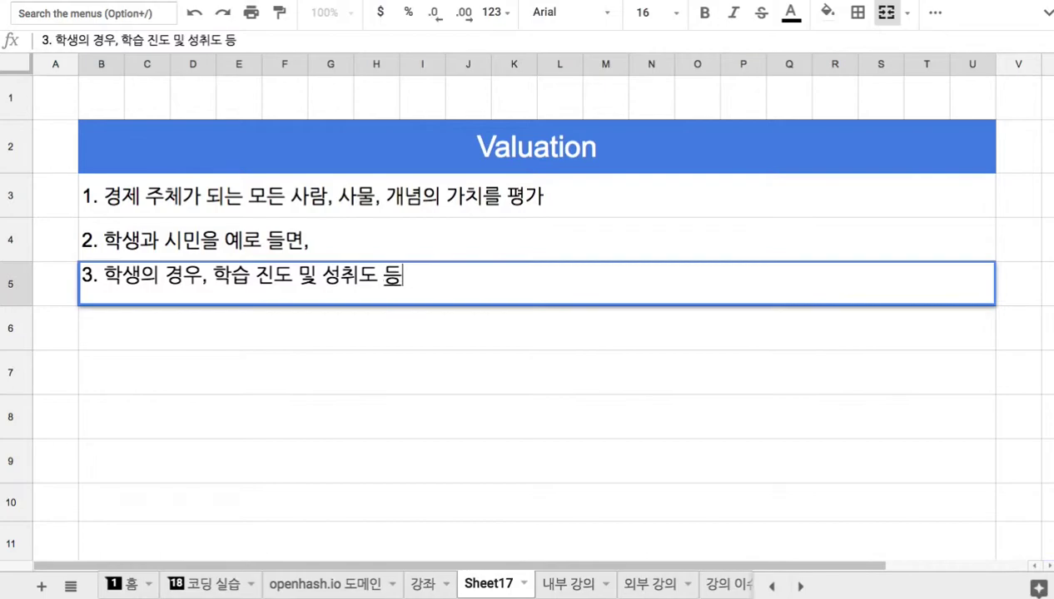
{"action": "type", "text": "rk"}
{"action": "key", "text": "Return"}
Enter "4. 시민의 경우, 업무 능력 또는 성취 등을 평가" in row 6
{"action": "type", "text": "4. tlalsdml rudn"}
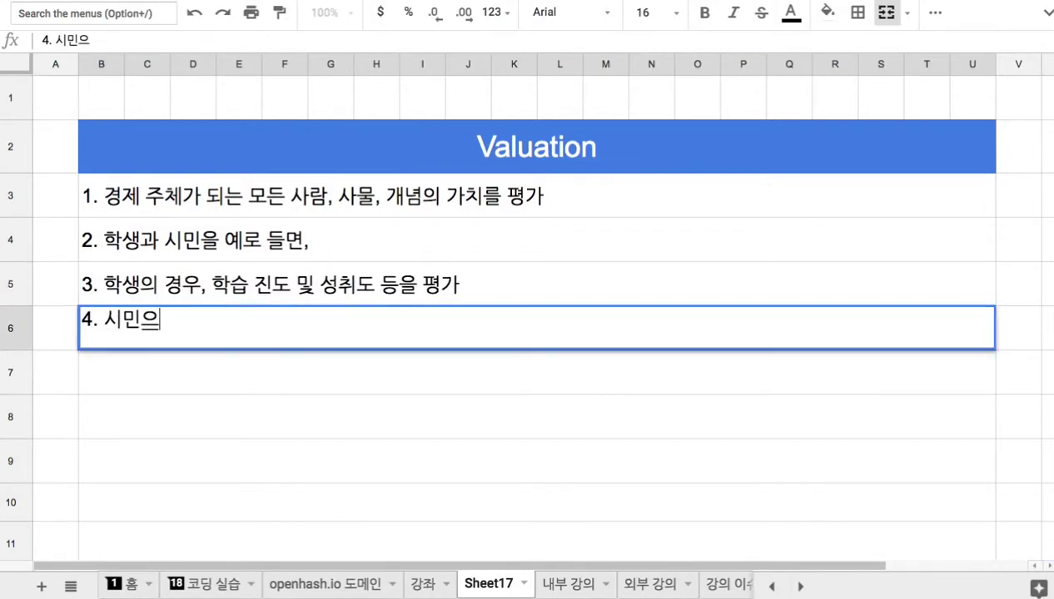
{"action": "type", "text": ", djqan smdduf"}
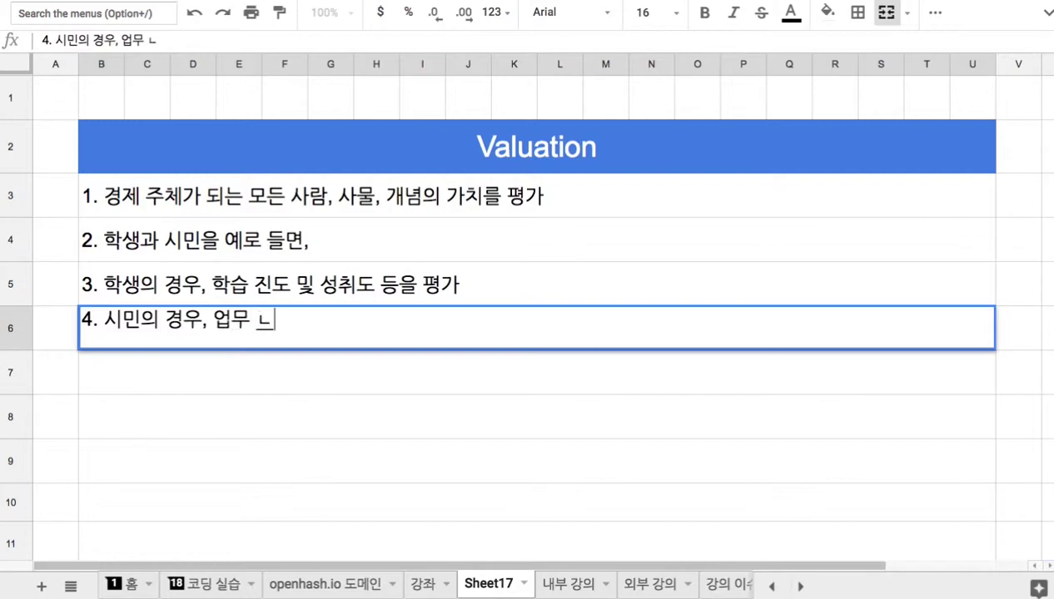
{"action": "key", "text": "BackSpace"}
{"action": "key", "text": "BackSpace"}
{"action": "key", "text": "BackSpace"}
{"action": "type", "text": "fur"}
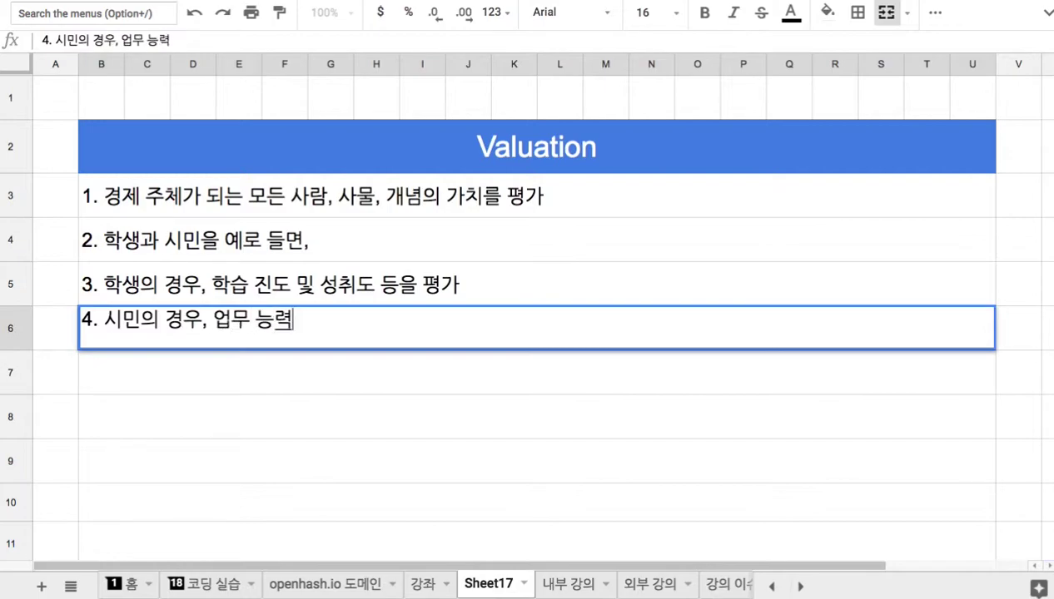
{"action": "type", "text": " Ehsms tjdcnl"}
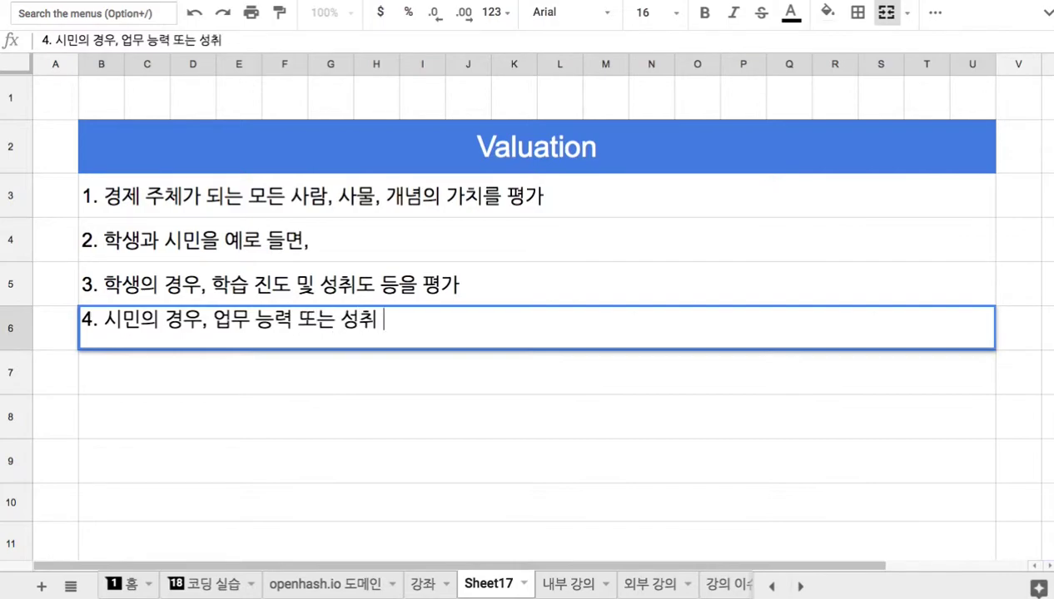
{"action": "type", "text": " emddmf vudg"}
{"action": "key", "text": "BackSpace"}
{"action": "type", "text": "rk"}
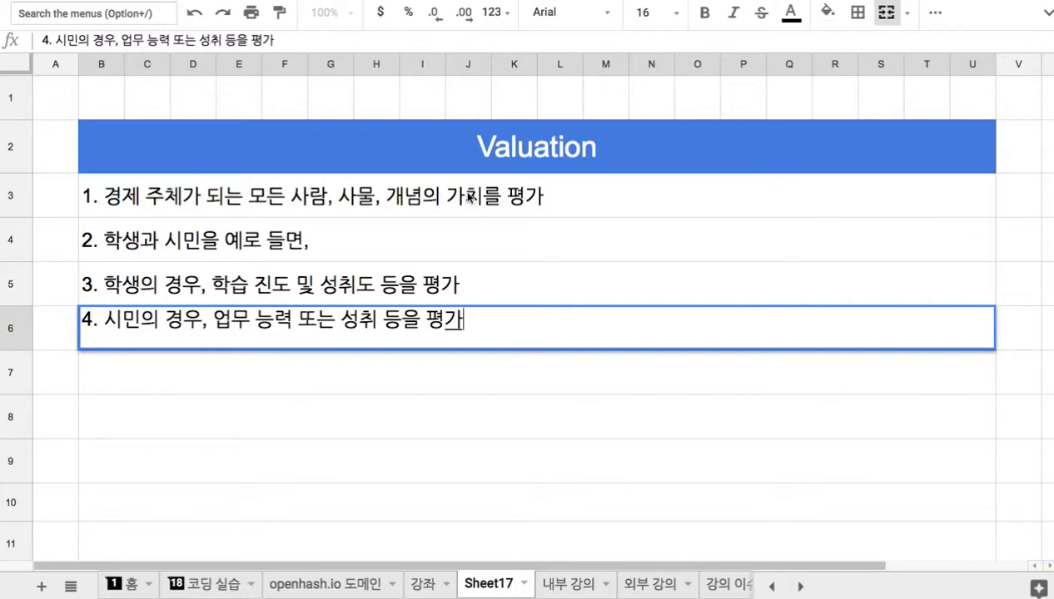
Append "=> 진로 결정의 데이터로 활용" to the end of the student item in row 5
{"action": "left_click", "coordinate": [479, 281]}
{"action": "double_click", "coordinate": [507, 289]}
{"action": "type", "text": "=> 진로 결정의 뎅"}
{"action": "type", "text": "이터로 ㅎ활용"}
Append "=> 직책과 업무를 결정하는 기초 데이터로 활용" to the end of the citizen item in row 6
{"action": "left_click", "coordinate": [508, 333]}
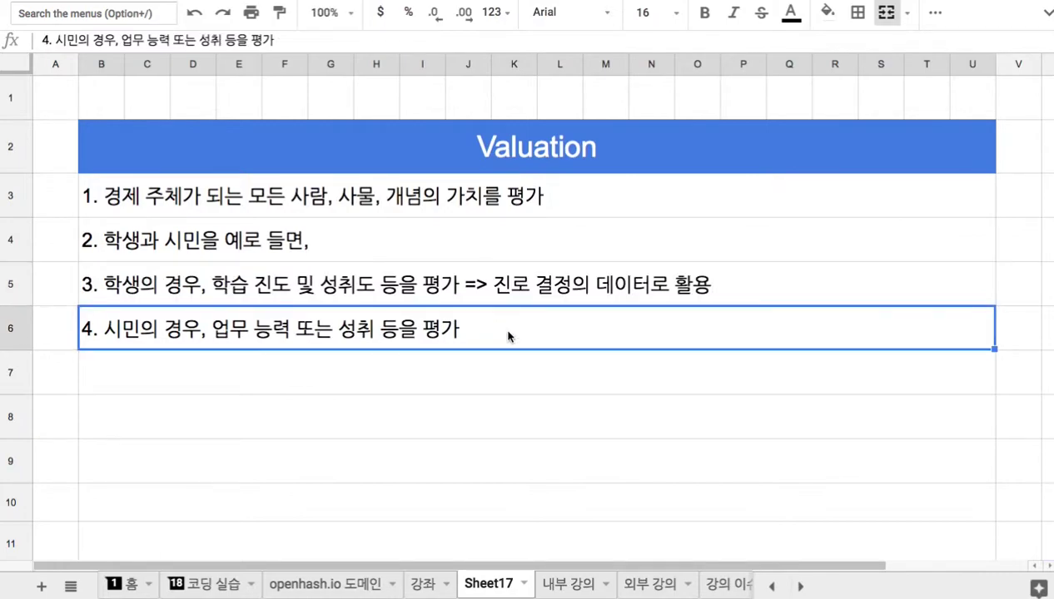
{"action": "key", "text": "Return"}
{"action": "type", "text": "=> 직"}
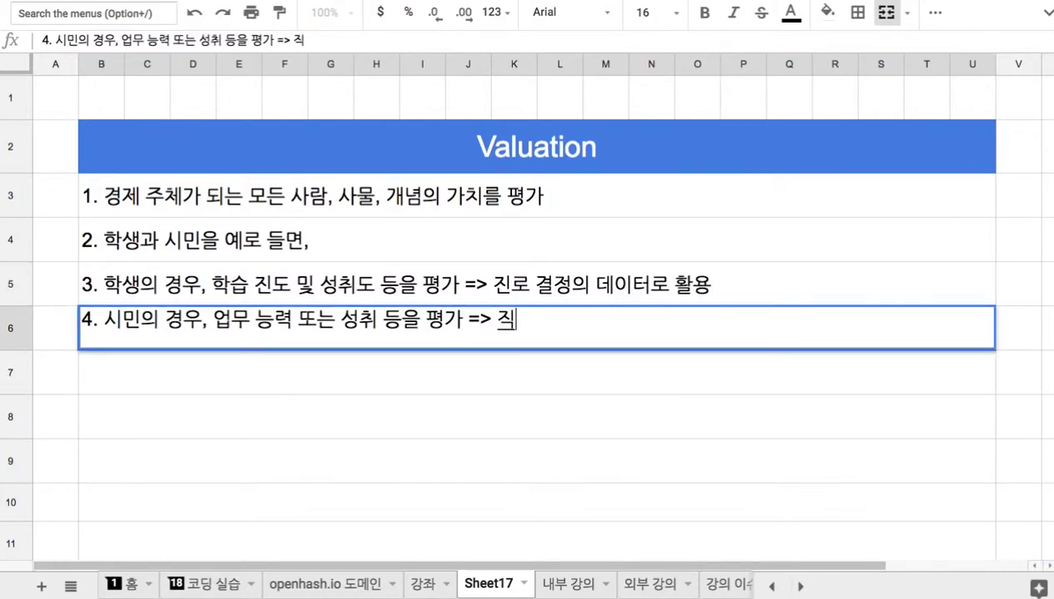
{"action": "type", "text": "책과 업무"}
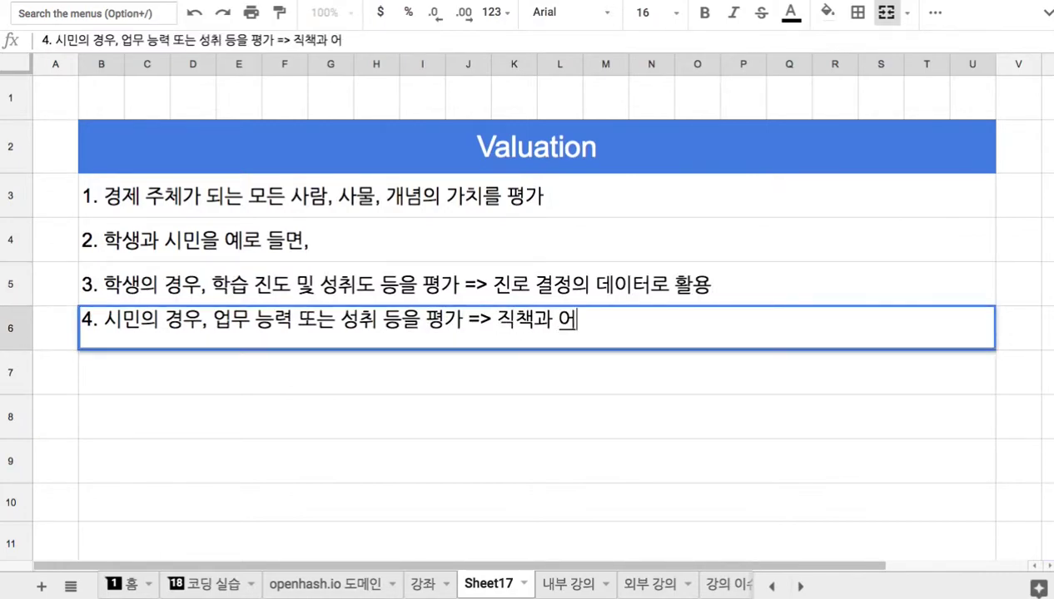
{"action": "type", "text": "를 결정"}
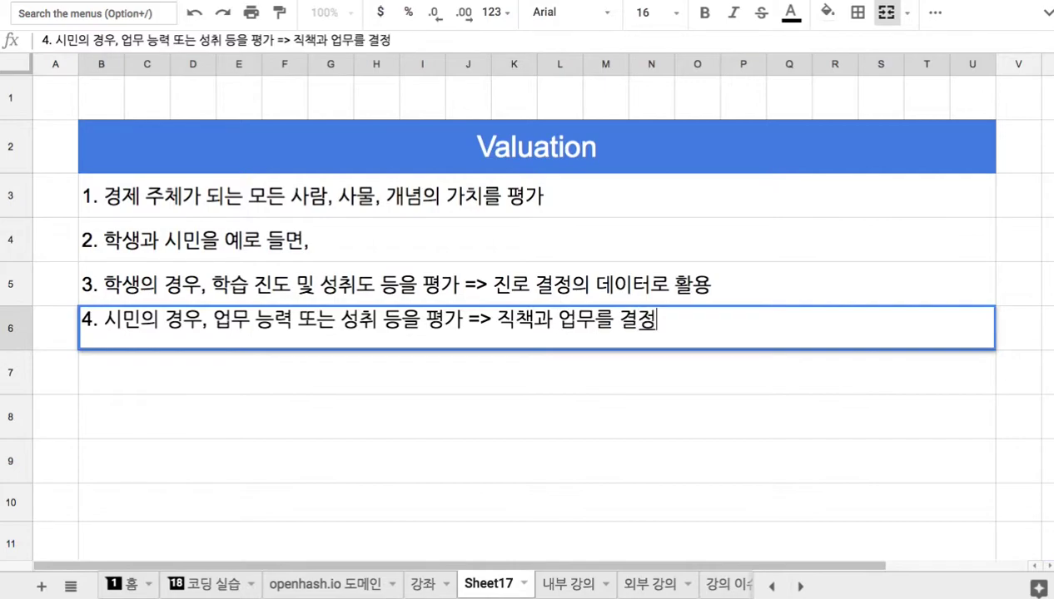
{"action": "type", "text": "하는 기초 데이"}
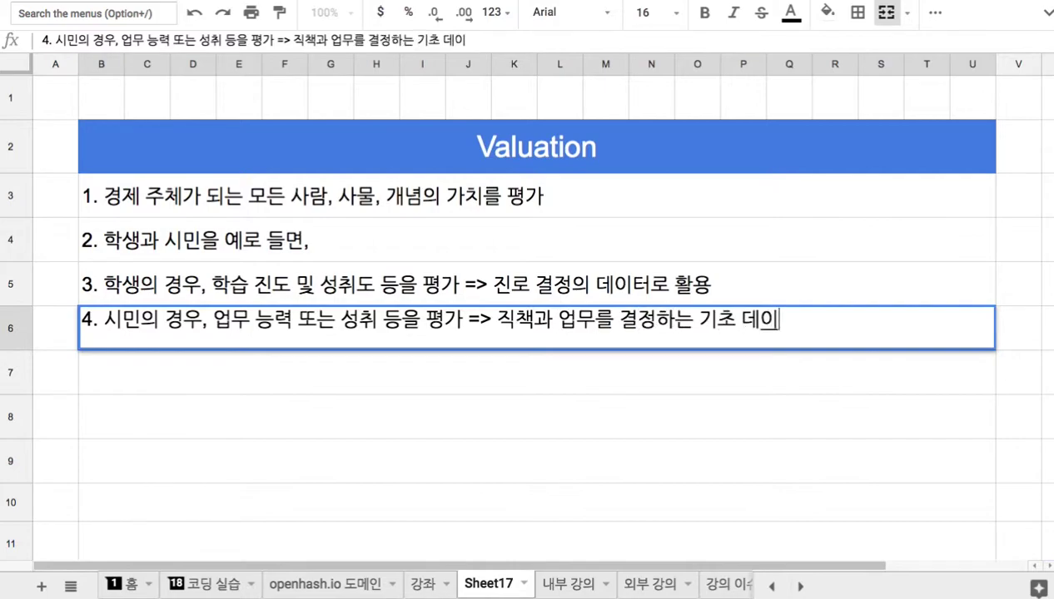
{"action": "type", "text": "터로 호활용"}
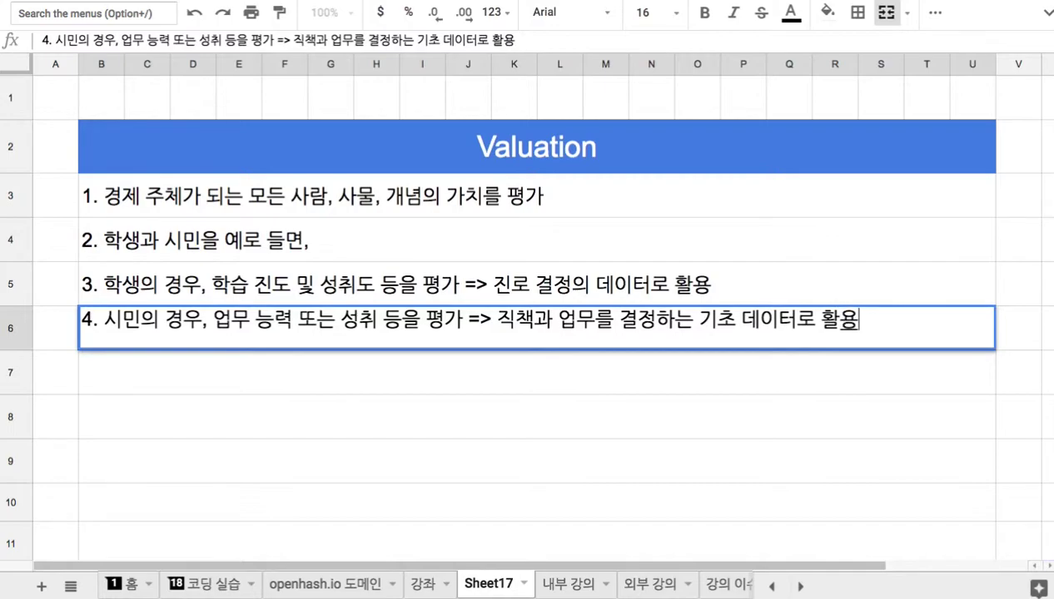
Renumber the student item in row 5 as "1)" and the citizen item in row 6 as "2)"
{"action": "left_click", "coordinate": [505, 169]}
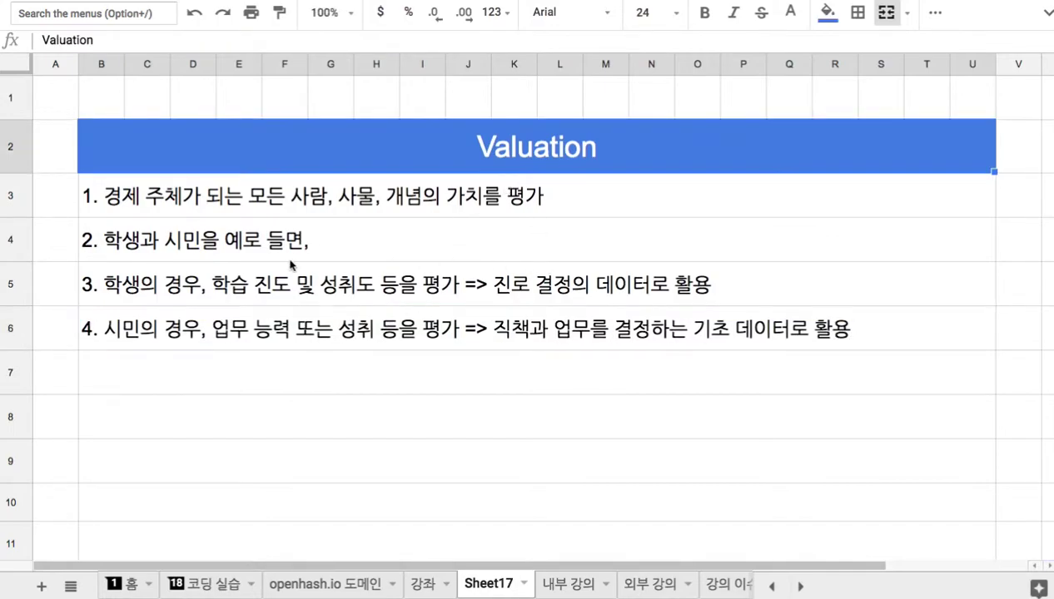
{"action": "left_click", "coordinate": [174, 250]}
{"action": "double_click", "coordinate": [148, 283]}
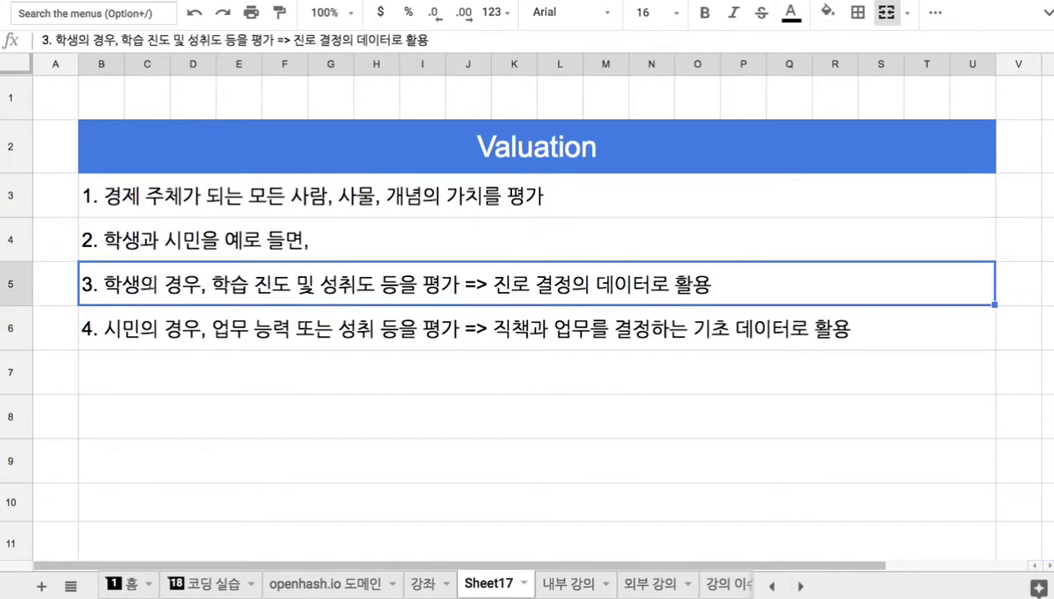
{"action": "left_click_drag", "start_coordinate": [100, 281], "coordinate": [73, 281]}
{"action": "type", "text": "1)"}
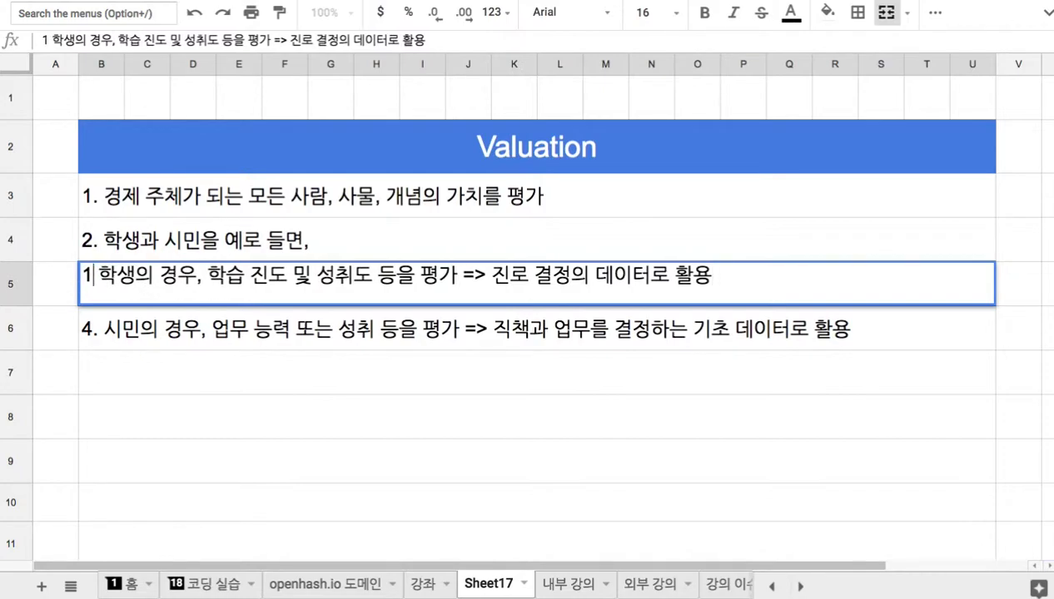
{"action": "double_click", "coordinate": [99, 331]}
{"action": "left_click_drag", "start_coordinate": [98, 330], "coordinate": [83, 325]}
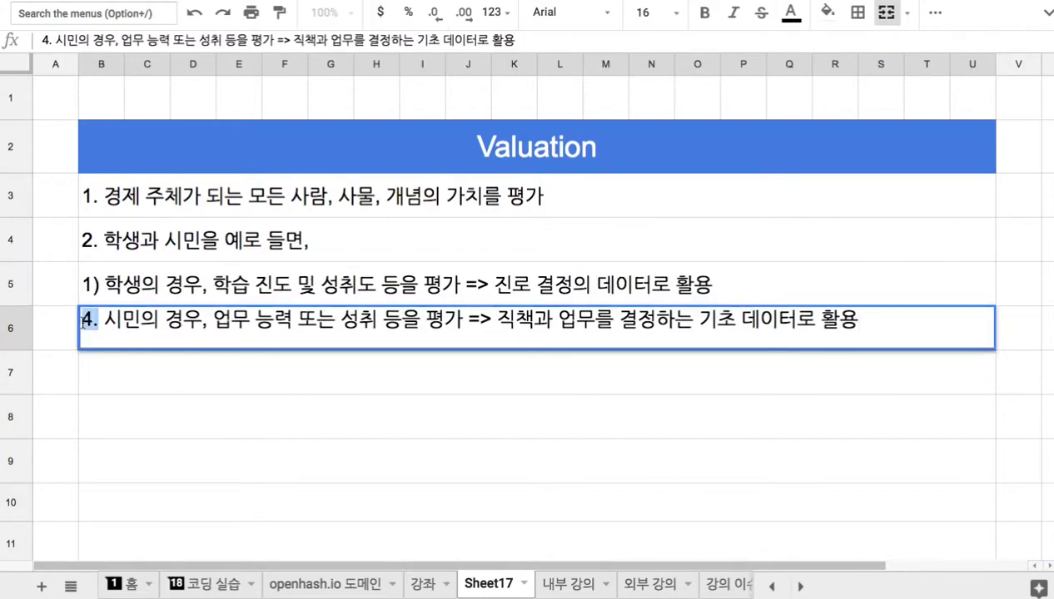
{"action": "type", "text": "2)"}
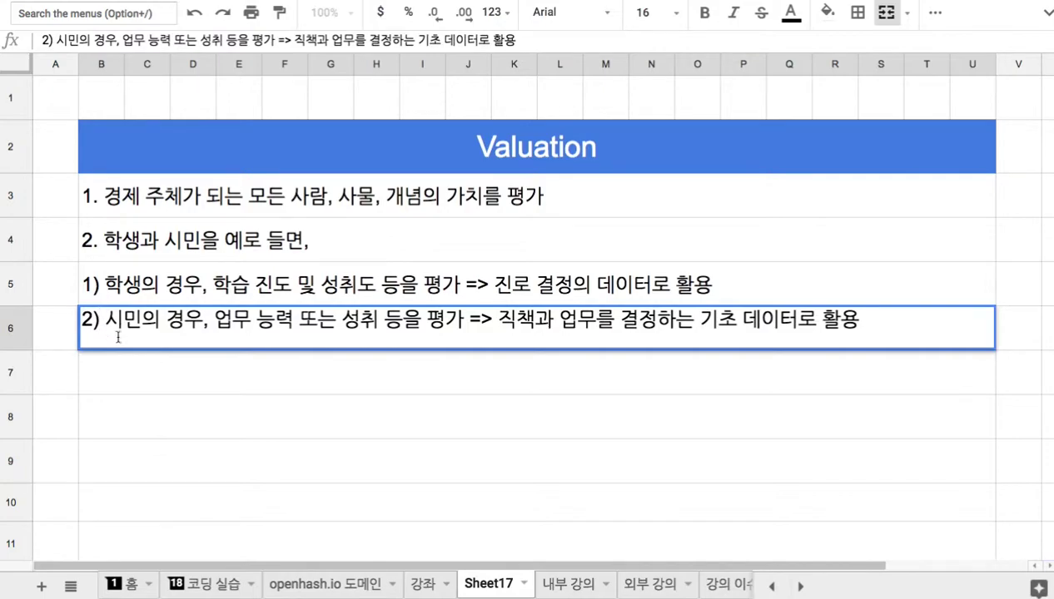
Enter "3. 평가 기준을 수립" in row 7
{"action": "left_click", "coordinate": [218, 377]}
{"action": "type", "text": "3."}
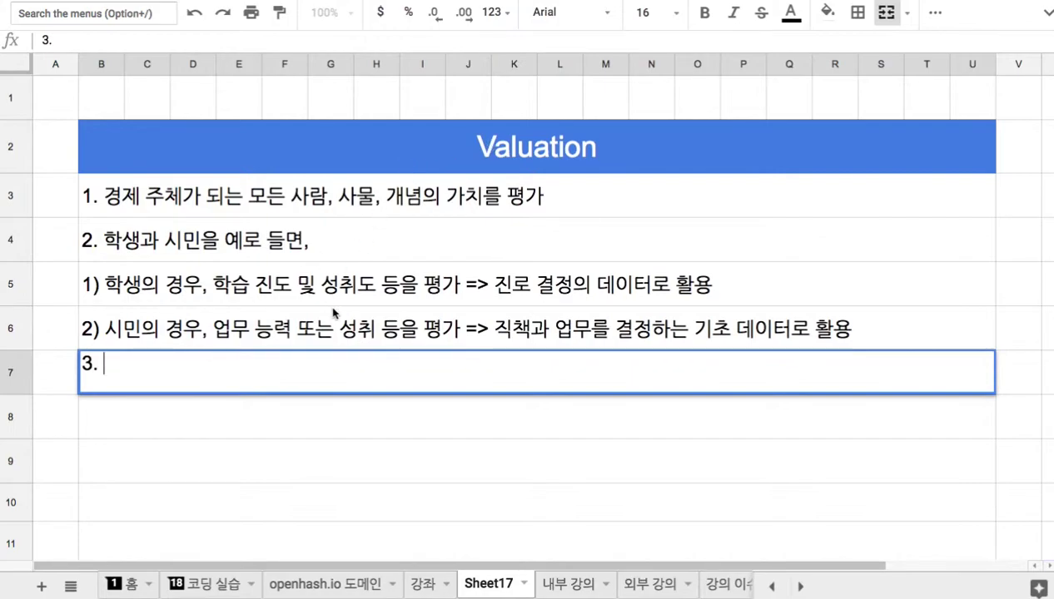
{"action": "type", "text": "기준을 수립"}
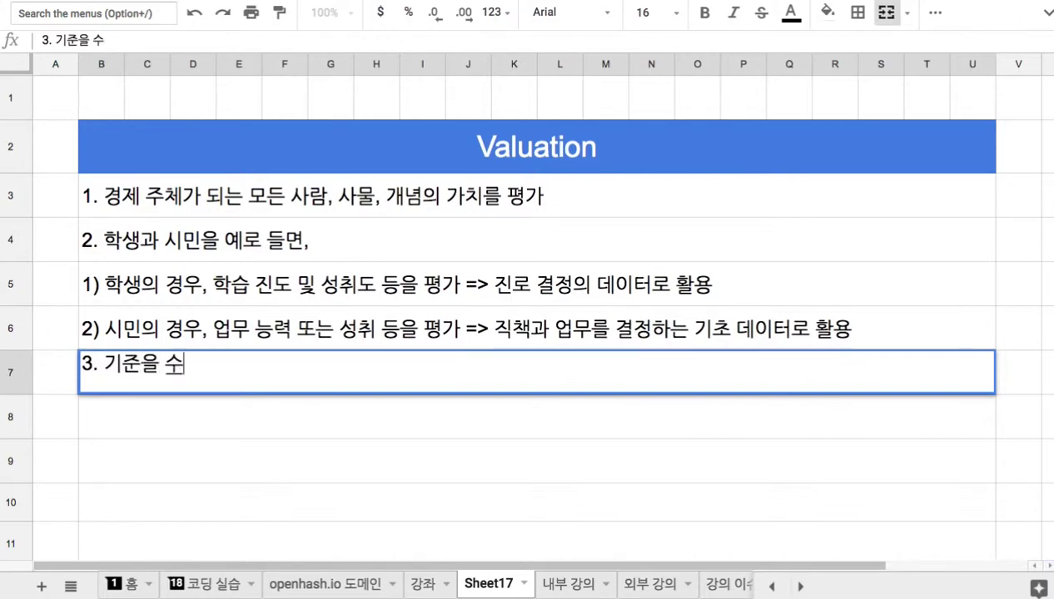
{"action": "left_click", "coordinate": [105, 364]}
{"action": "type", "text": "평가"}
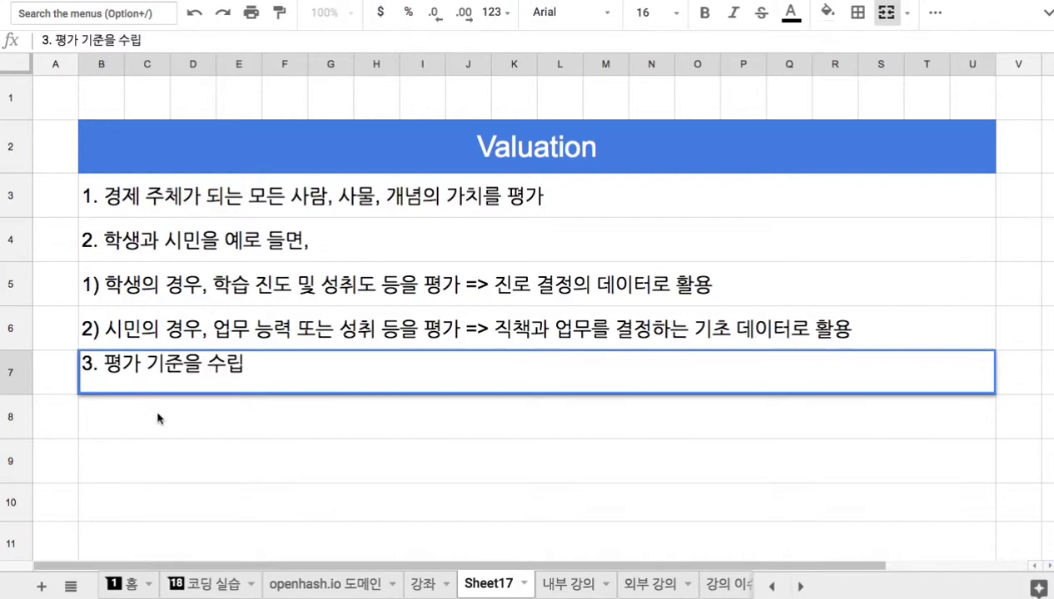
Enter the sub-item "1) 화폐 가치로 평가" in row 8
{"action": "left_click", "coordinate": [157, 418]}
{"action": "type", "text": "1)"}
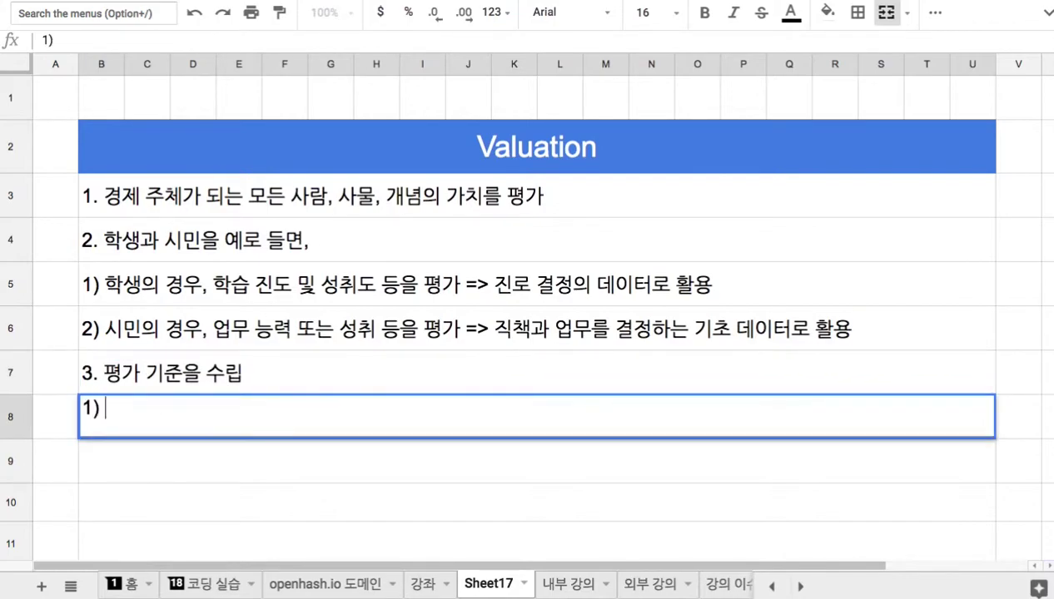
{"action": "type", "text": " 경ㅈㅔ"}
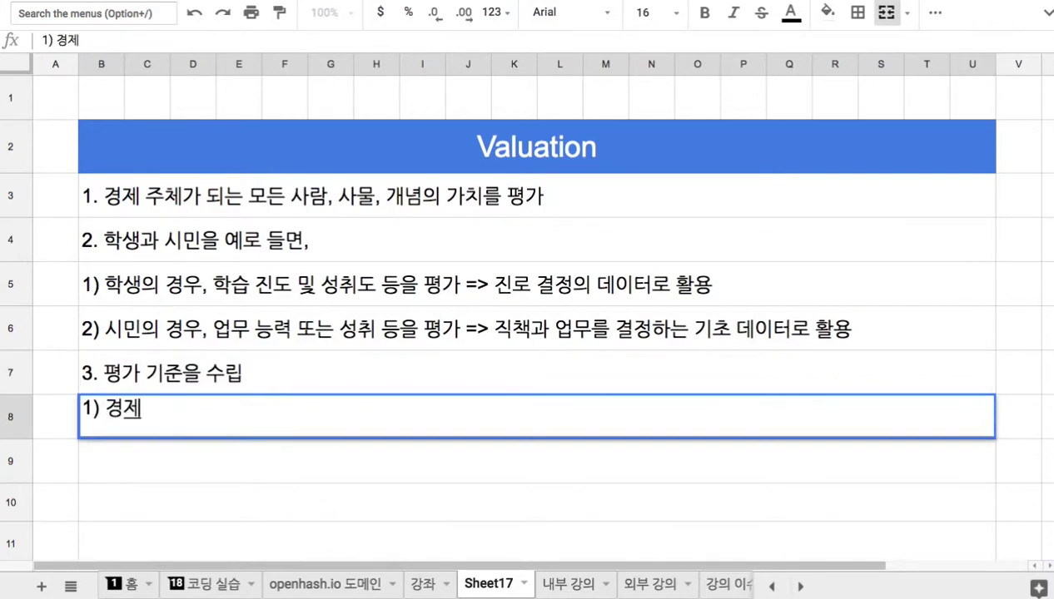
{"action": "key", "text": "BackSpace"}
{"action": "key", "text": "BackSpace"}
{"action": "key", "text": "BackSpace"}
{"action": "type", "text": "화폐"}
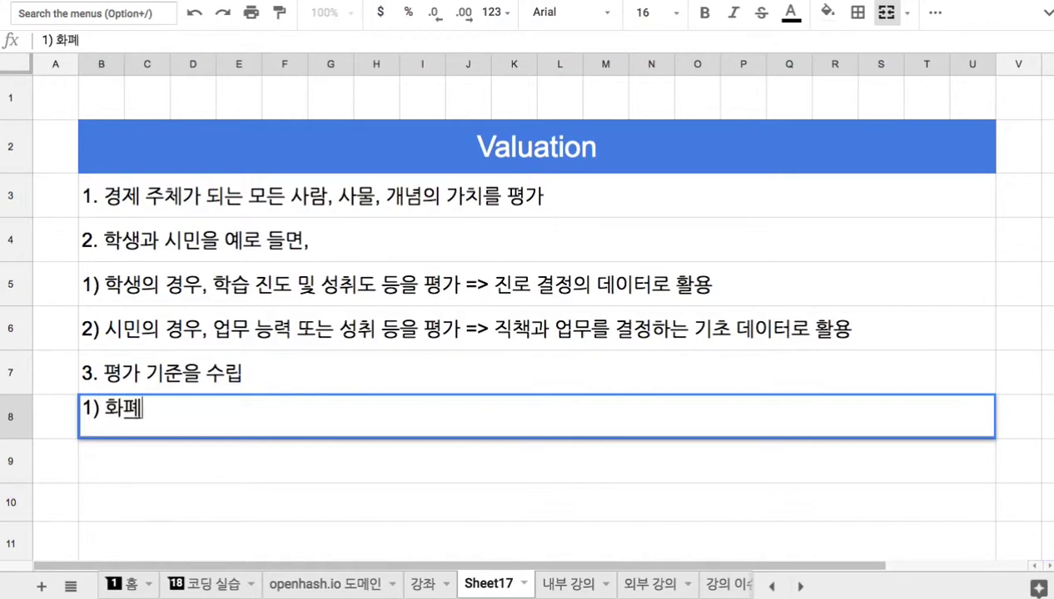
{"action": "type", "text": " 가치로 평가"}
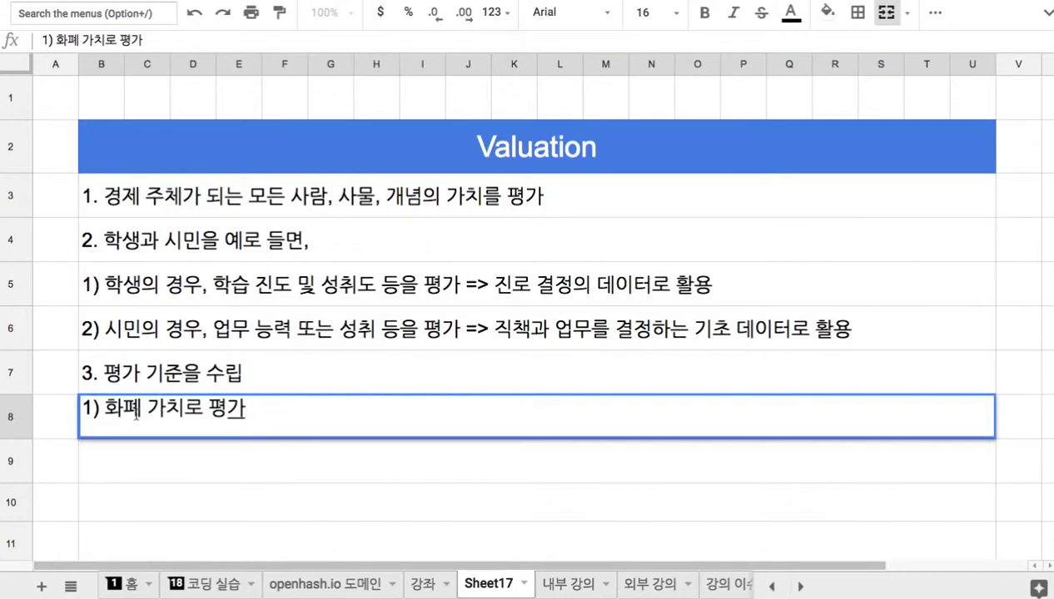
{"action": "left_click_drag", "start_coordinate": [104, 411], "coordinate": [181, 416]}
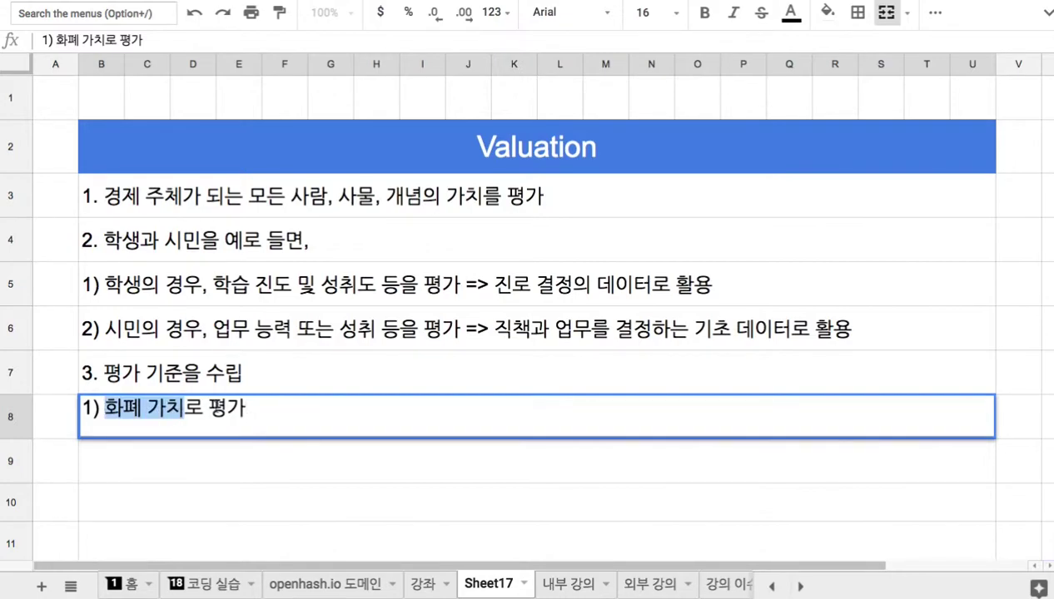
{"action": "left_click", "coordinate": [206, 408]}
Enter the sub-items "2) 도덕성", "3) 체력" and "4) 협업" in rows 9 to 11
{"action": "left_click", "coordinate": [181, 463]}
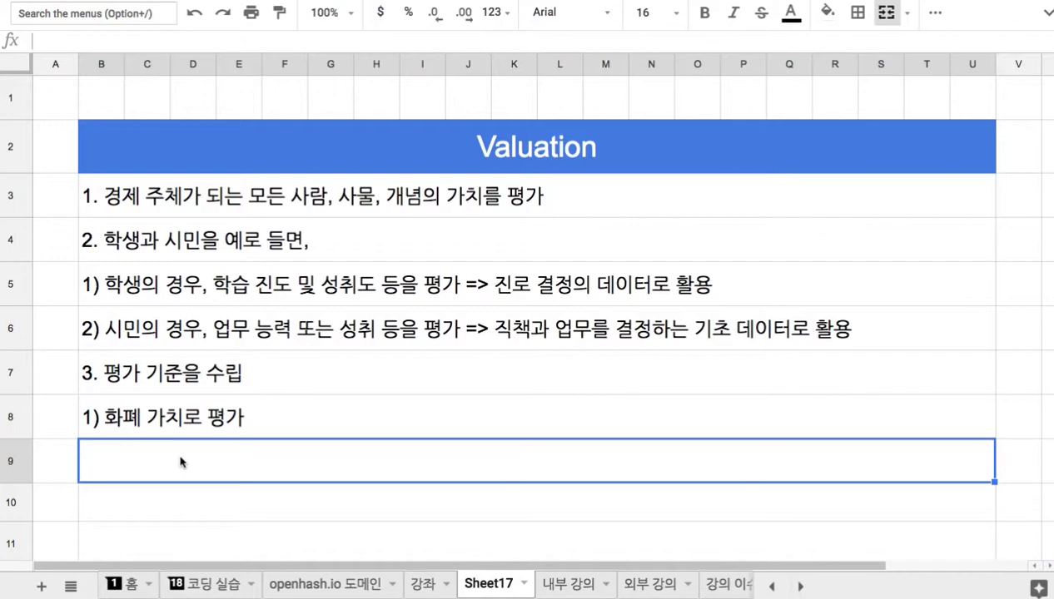
{"action": "type", "text": "2) 도덕성"}
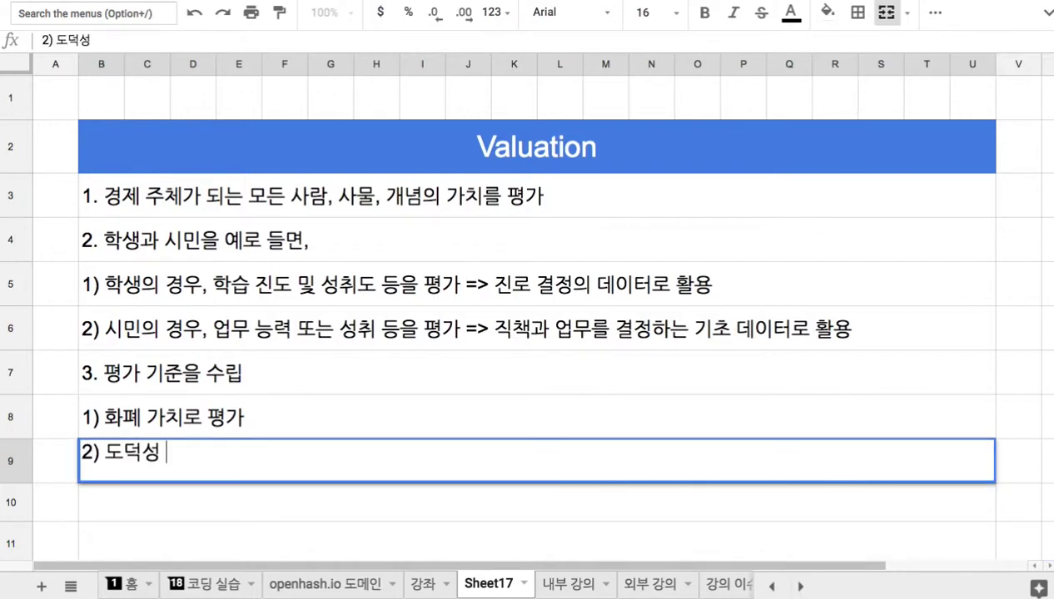
{"action": "key", "text": "Return"}
{"action": "type", "text": "3) 체력"}
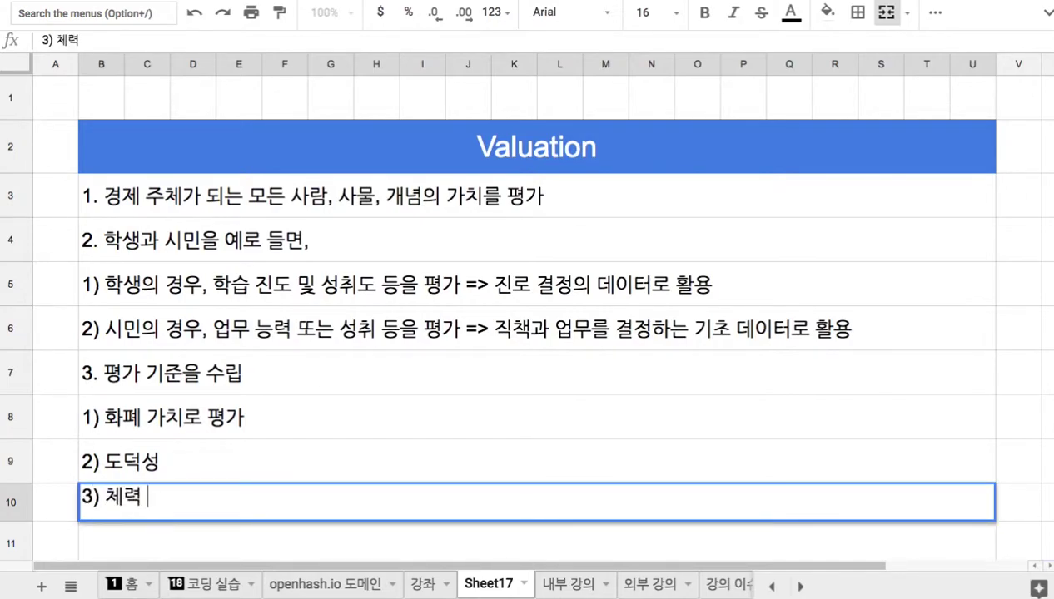
{"action": "key", "text": "Return"}
{"action": "type", "text": "4) "}
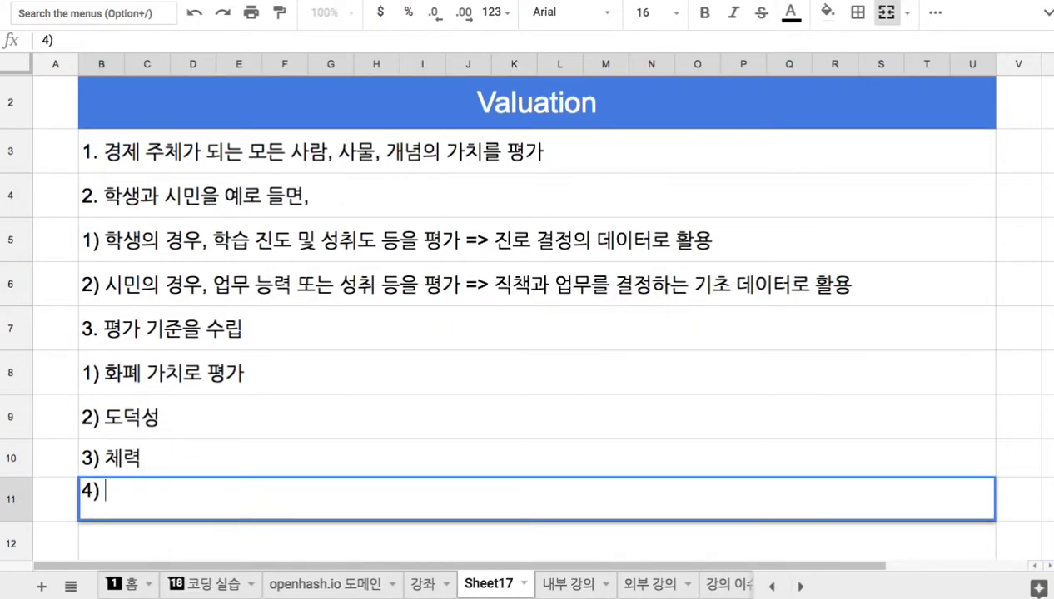
{"action": "type", "text": "혀ㅂ업"}
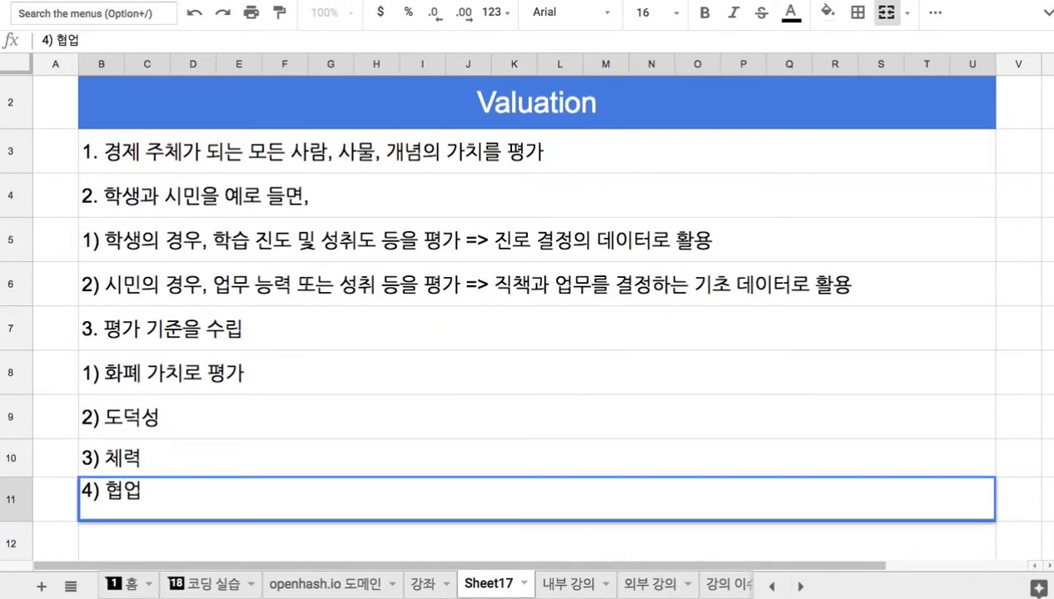
{"action": "left_click", "coordinate": [172, 344]}
{"action": "left_click_drag", "start_coordinate": [195, 389], "coordinate": [204, 487]}
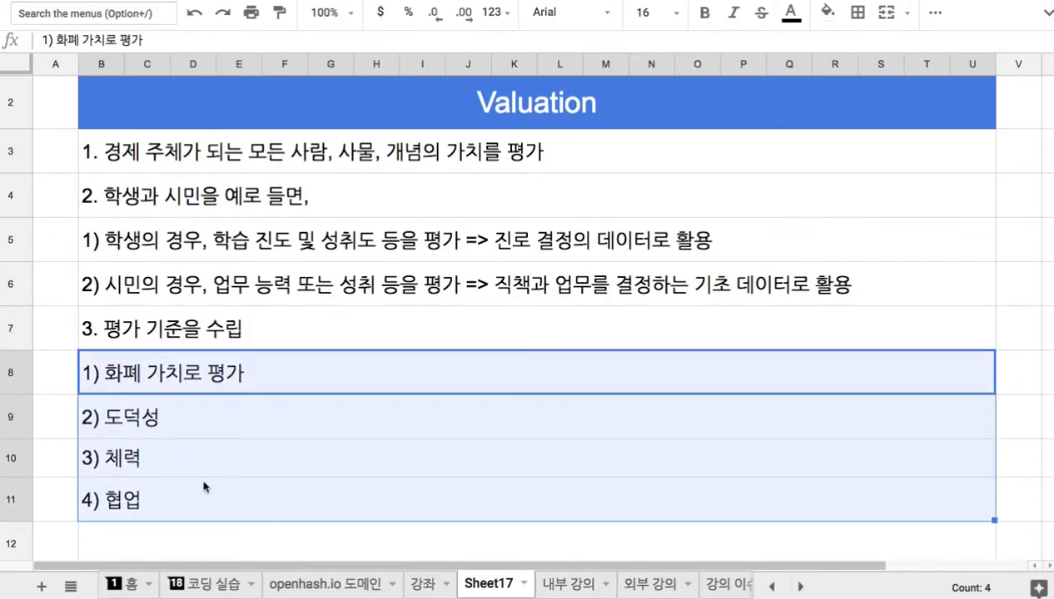
{"action": "left_click", "coordinate": [177, 432]}
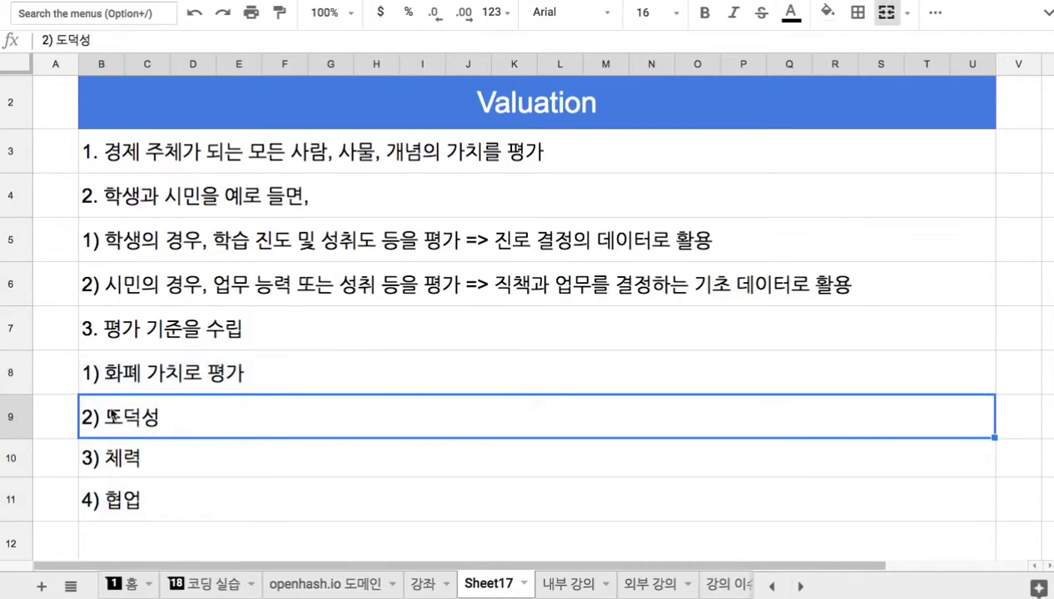
{"action": "left_click", "coordinate": [164, 463]}
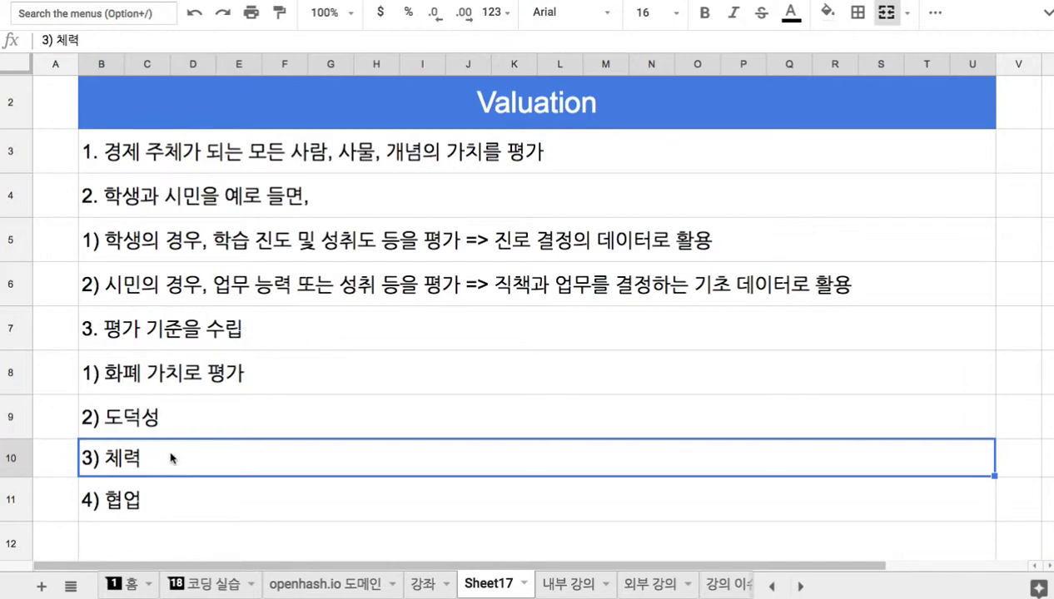
{"action": "left_click", "coordinate": [133, 510]}
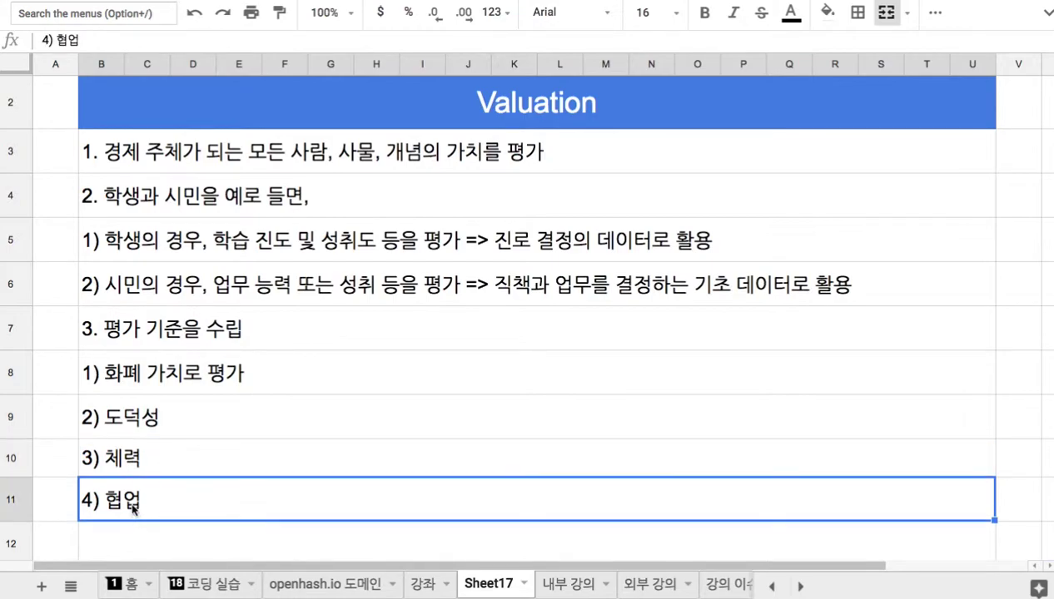
Enter the sub-item "5) 창의성" in row 12
{"action": "left_click", "coordinate": [142, 535]}
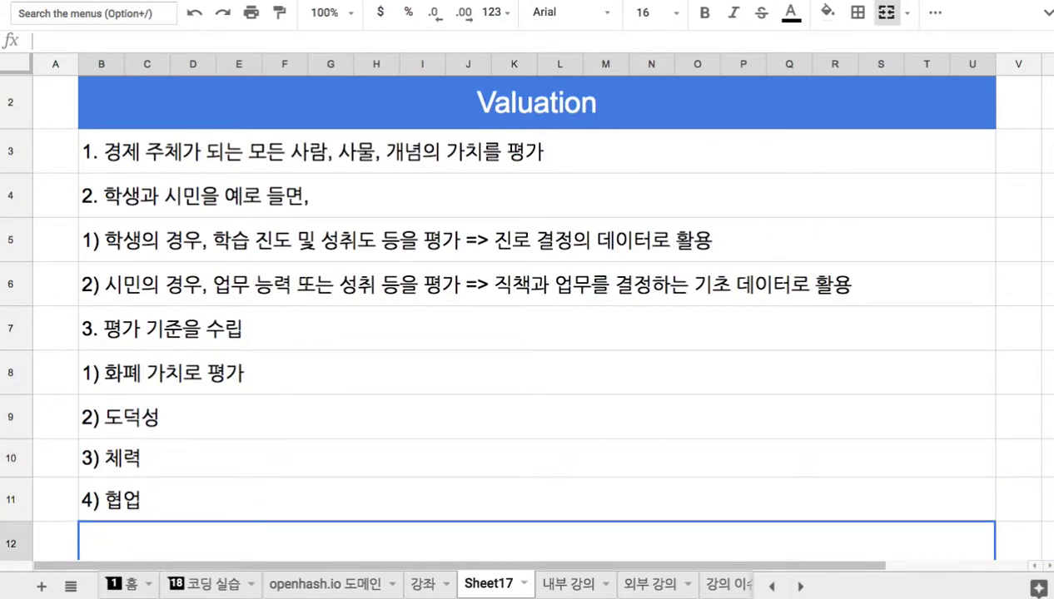
{"action": "type", "text": "5) 창의성"}
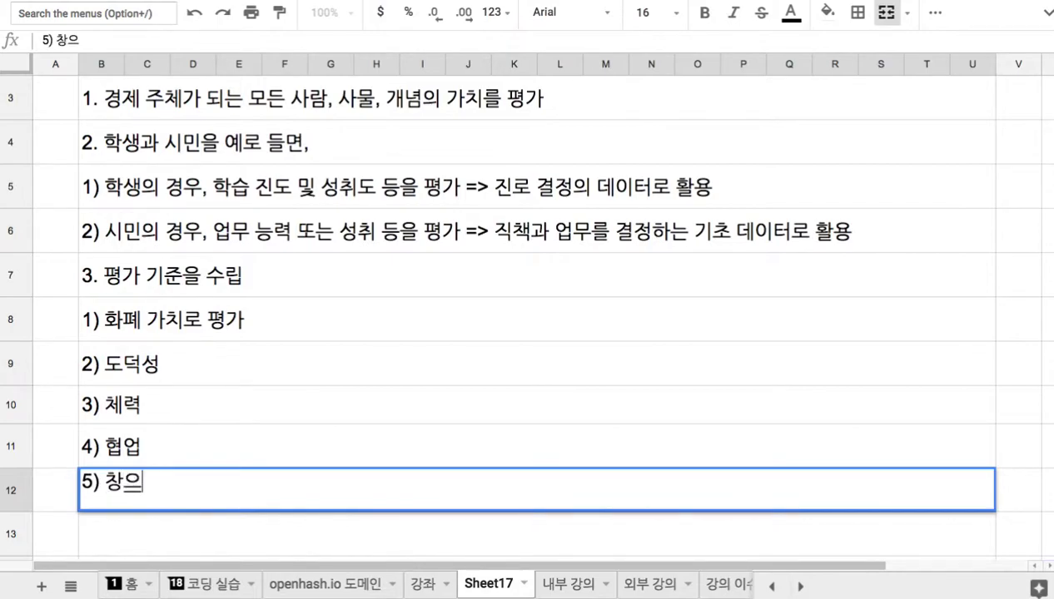
{"action": "left_click", "coordinate": [208, 448]}
{"action": "left_click_drag", "start_coordinate": [207, 336], "coordinate": [213, 497]}
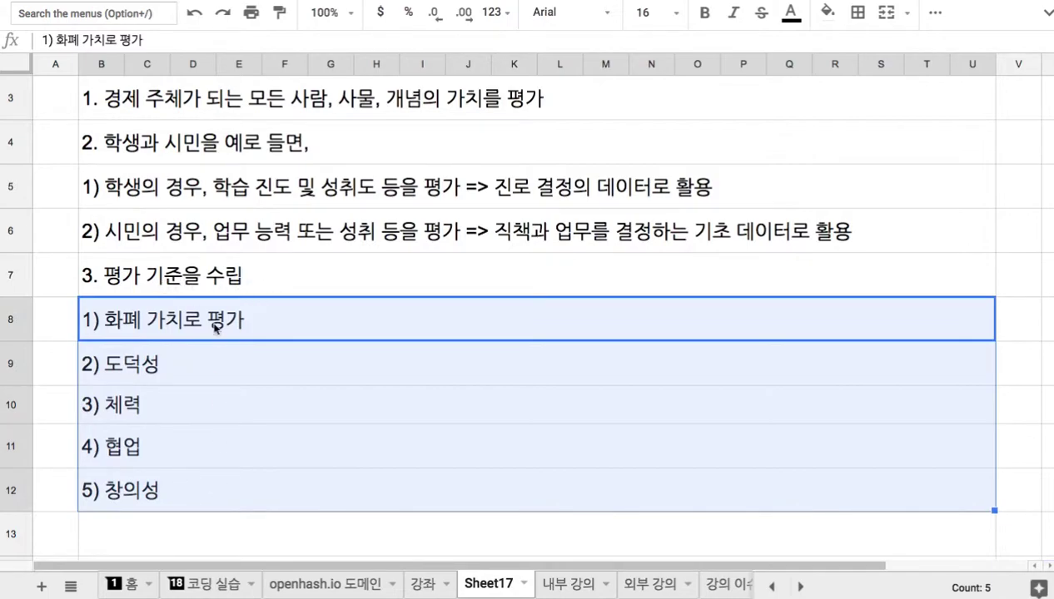
{"action": "scroll", "coordinate": [221, 339], "scroll_direction": "up", "scroll_amount": 2}
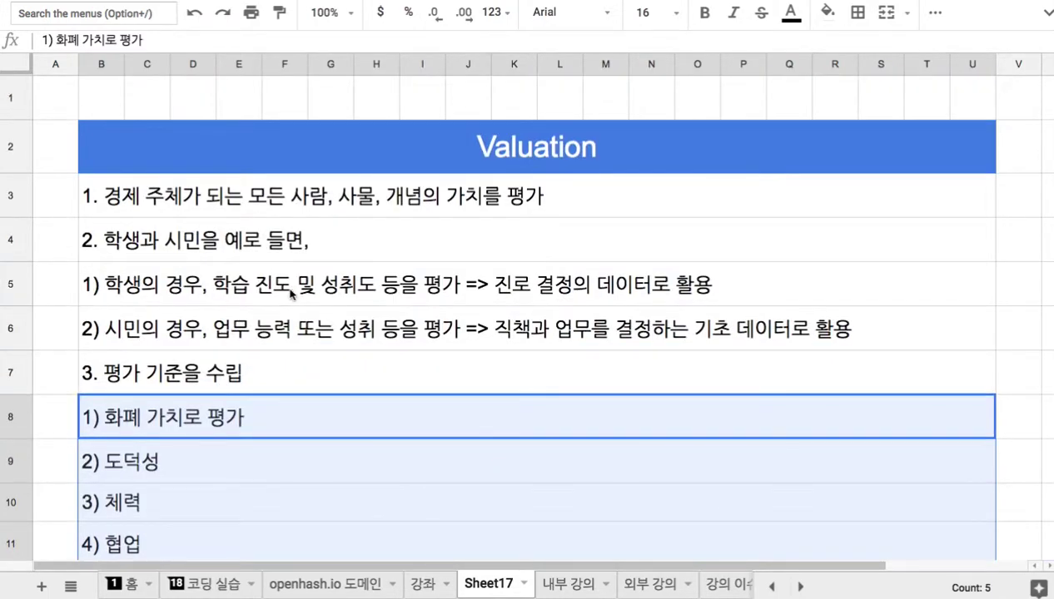
{"action": "left_click", "coordinate": [359, 200]}
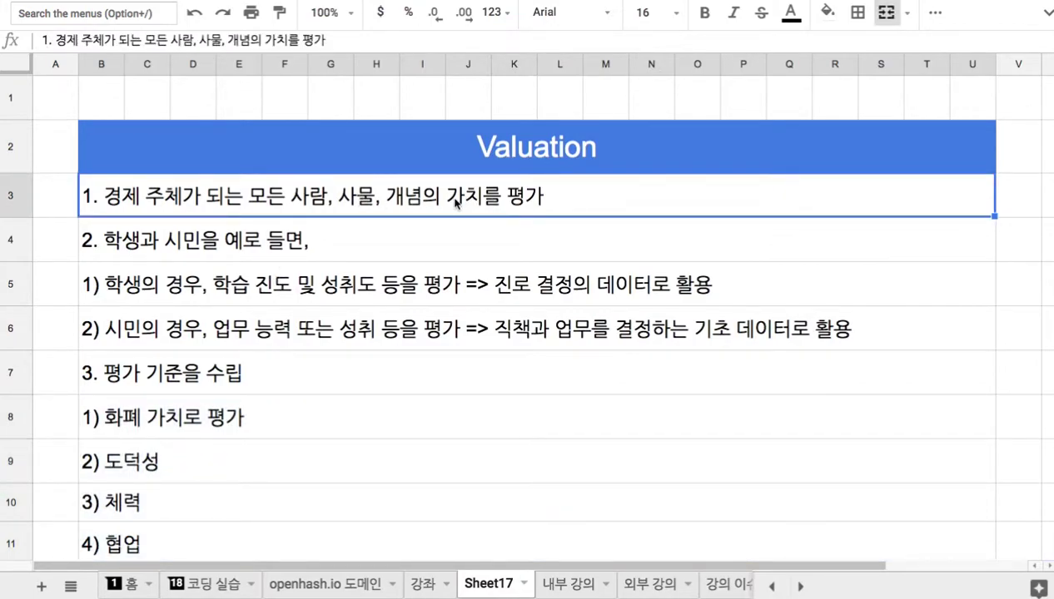
{"action": "left_click", "coordinate": [499, 165]}
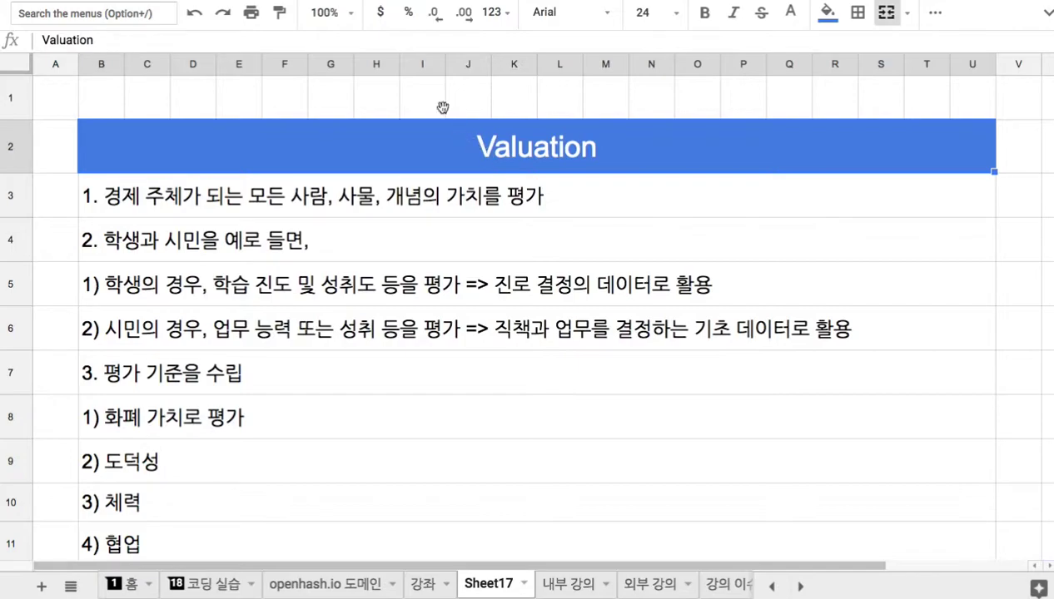